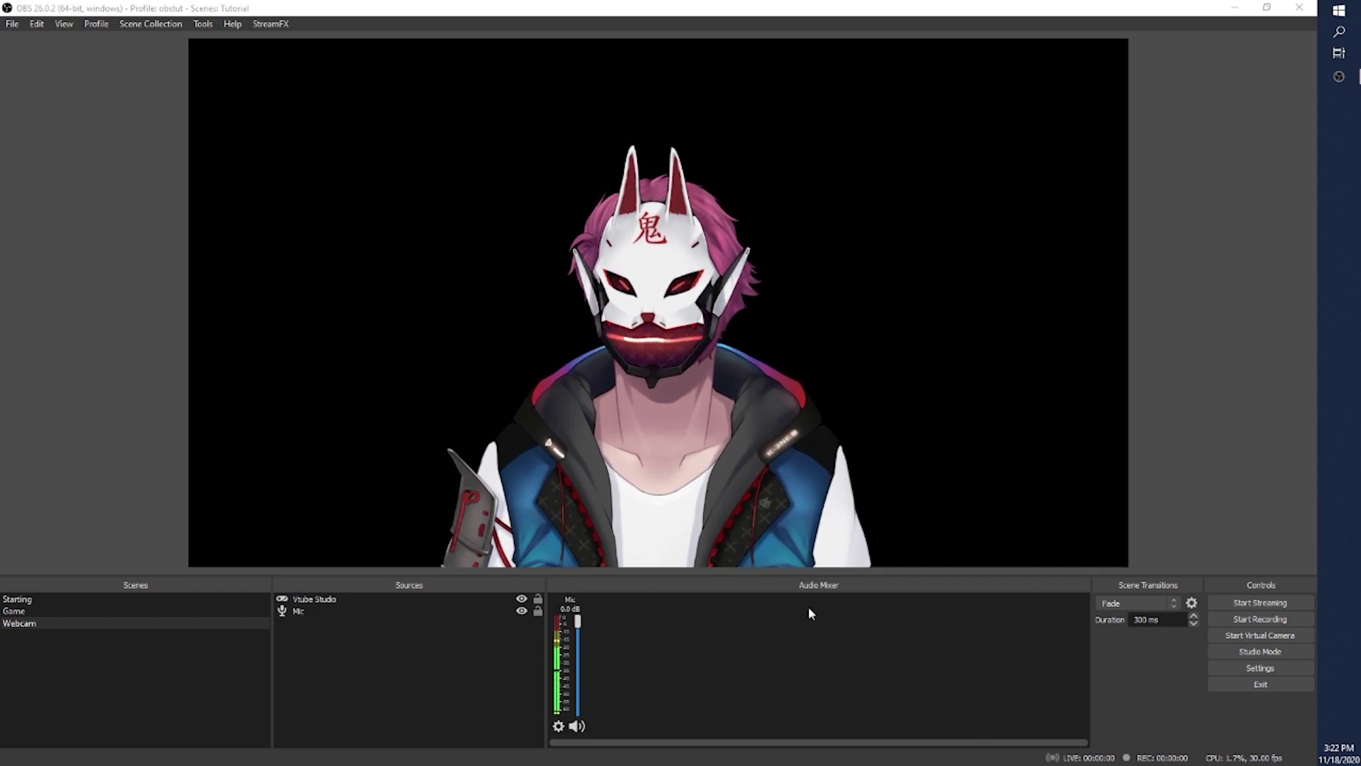
- Review the Mic's mono and audio monitoring options in Advanced Audio Properties, leaving monitoring on Monitor and Output
left_click_drag(965, 583, 906, 548)
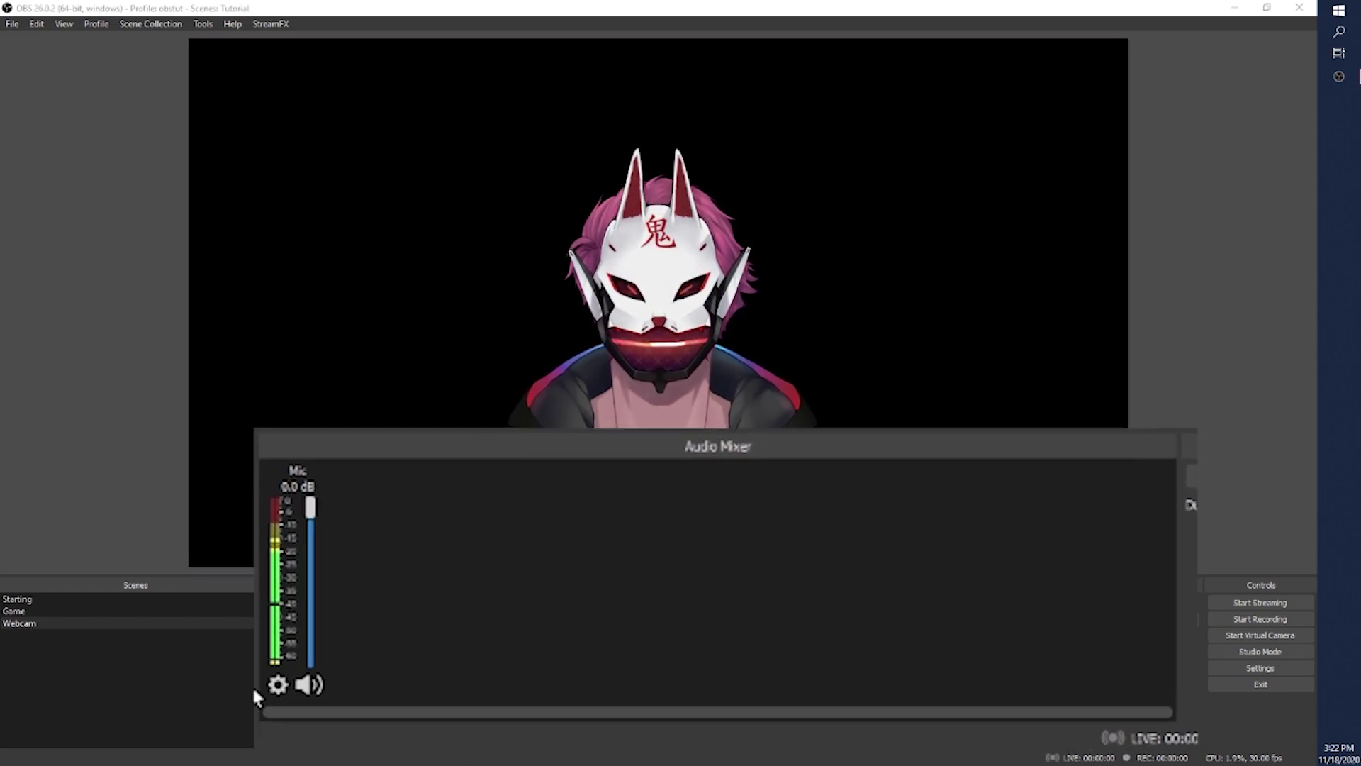
right_click(446, 519)
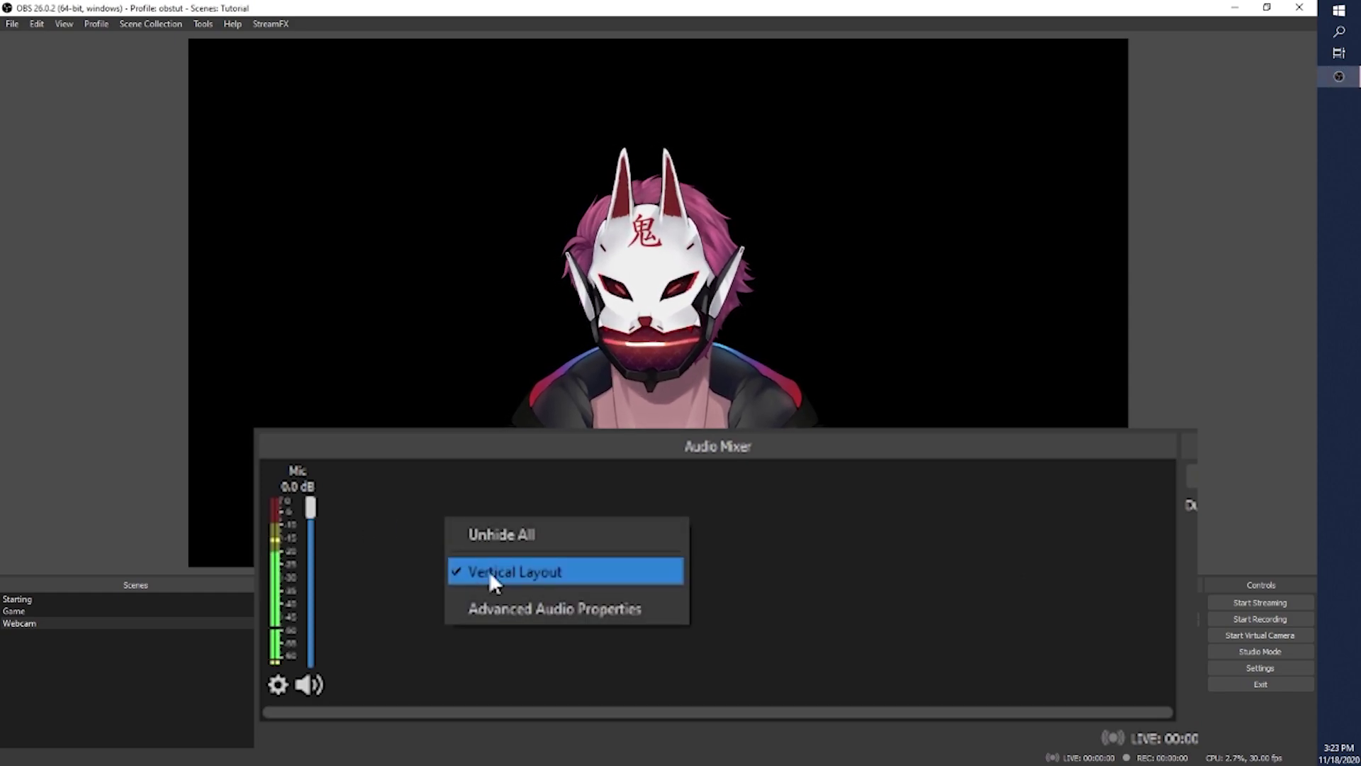
left_click(556, 611)
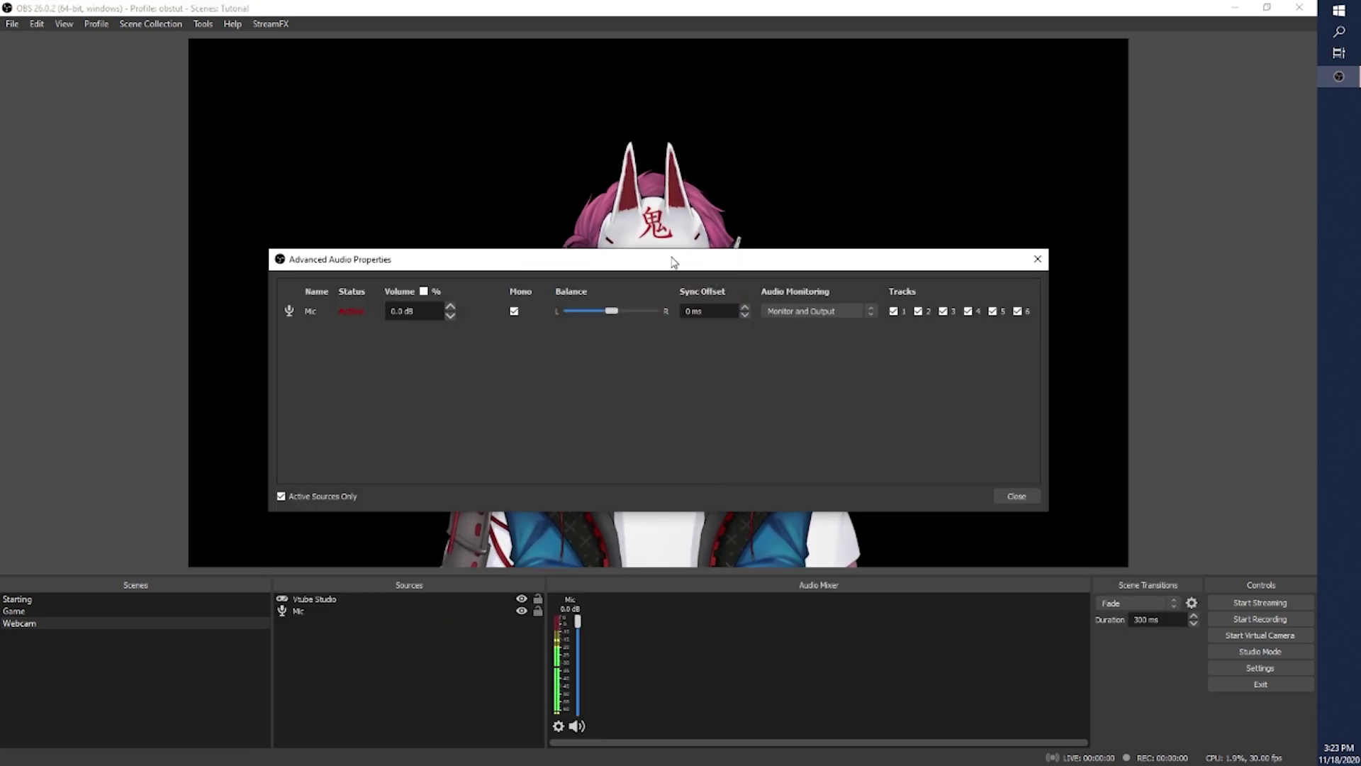
left_click_drag(672, 261, 1121, 48)
left_click_drag(1036, 44, 832, 33)
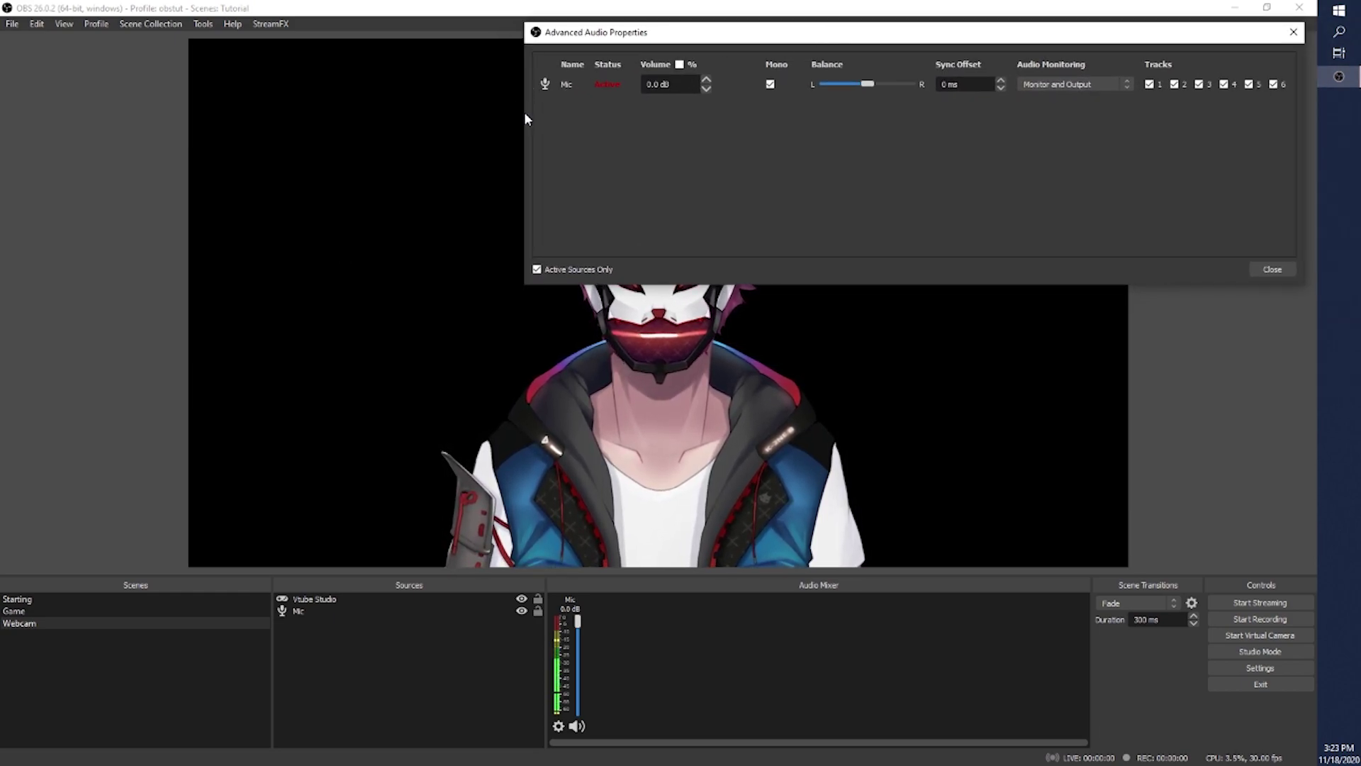
left_click_drag(523, 107, 762, 106)
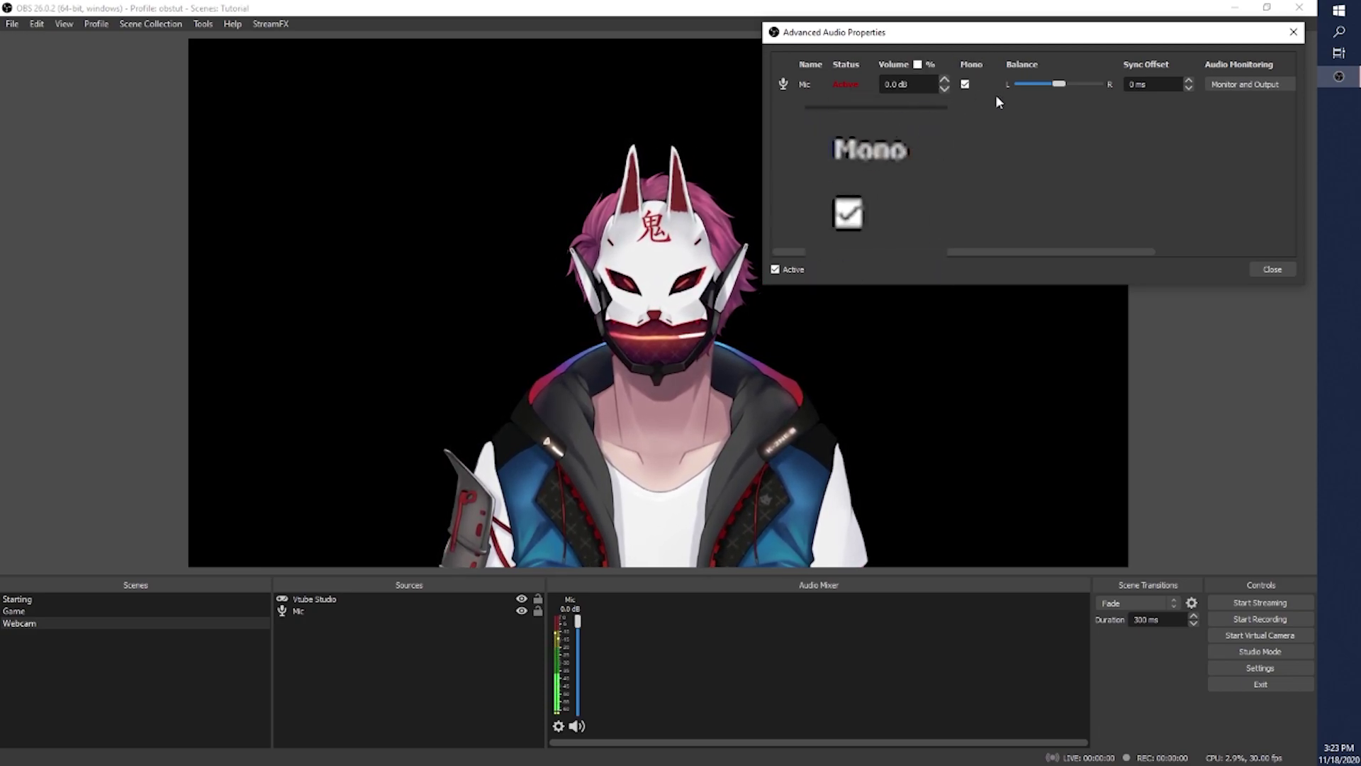
left_click(1232, 84)
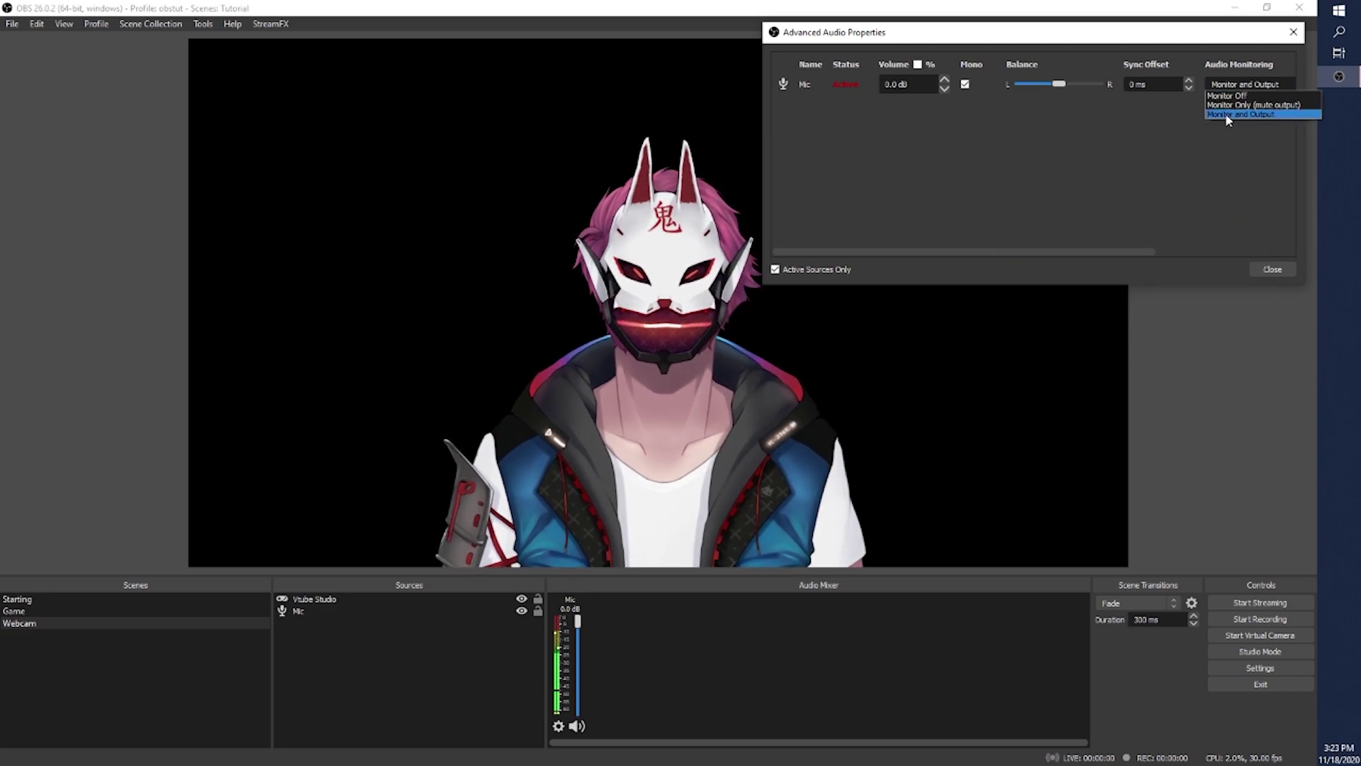
left_click(1191, 142)
left_click(1273, 269)
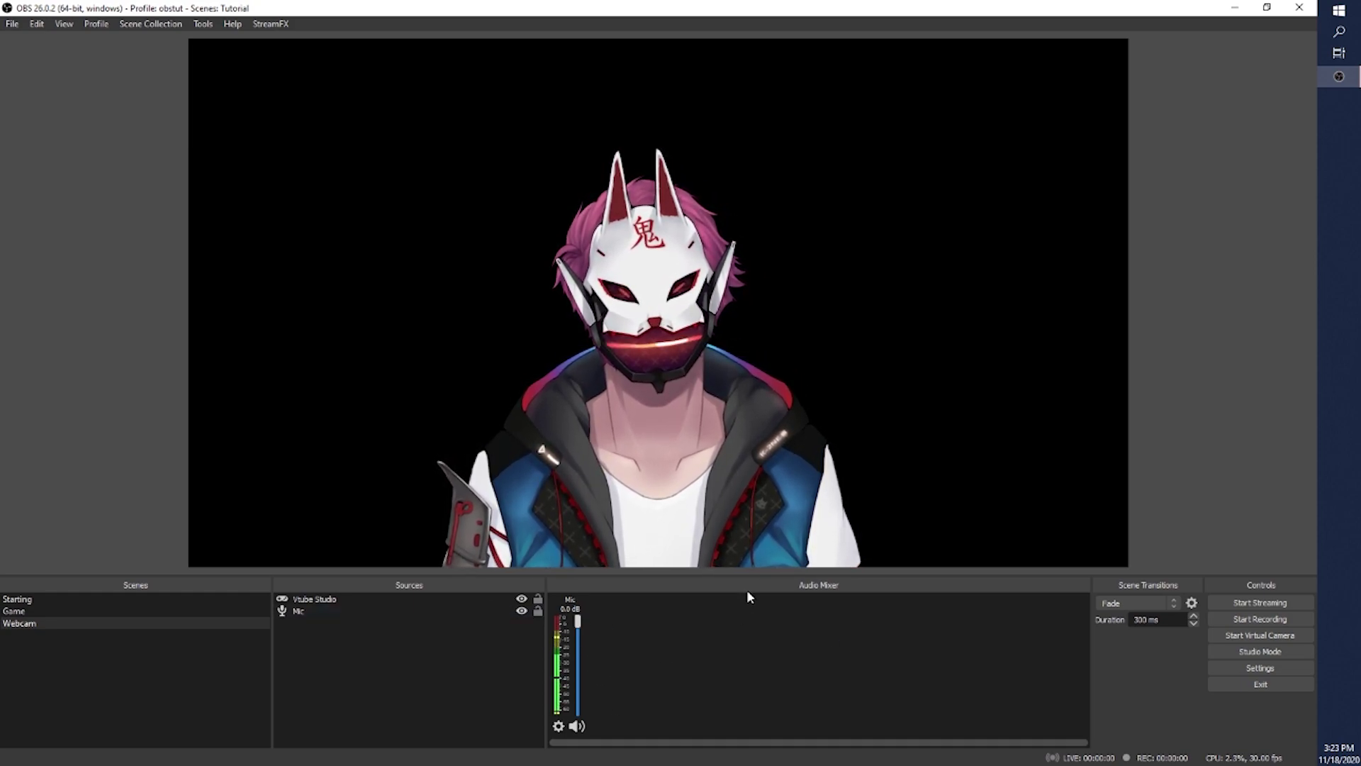
- Open the filters for the Mic source and place the filters window clear of the audio mixer
right_click(447, 611)
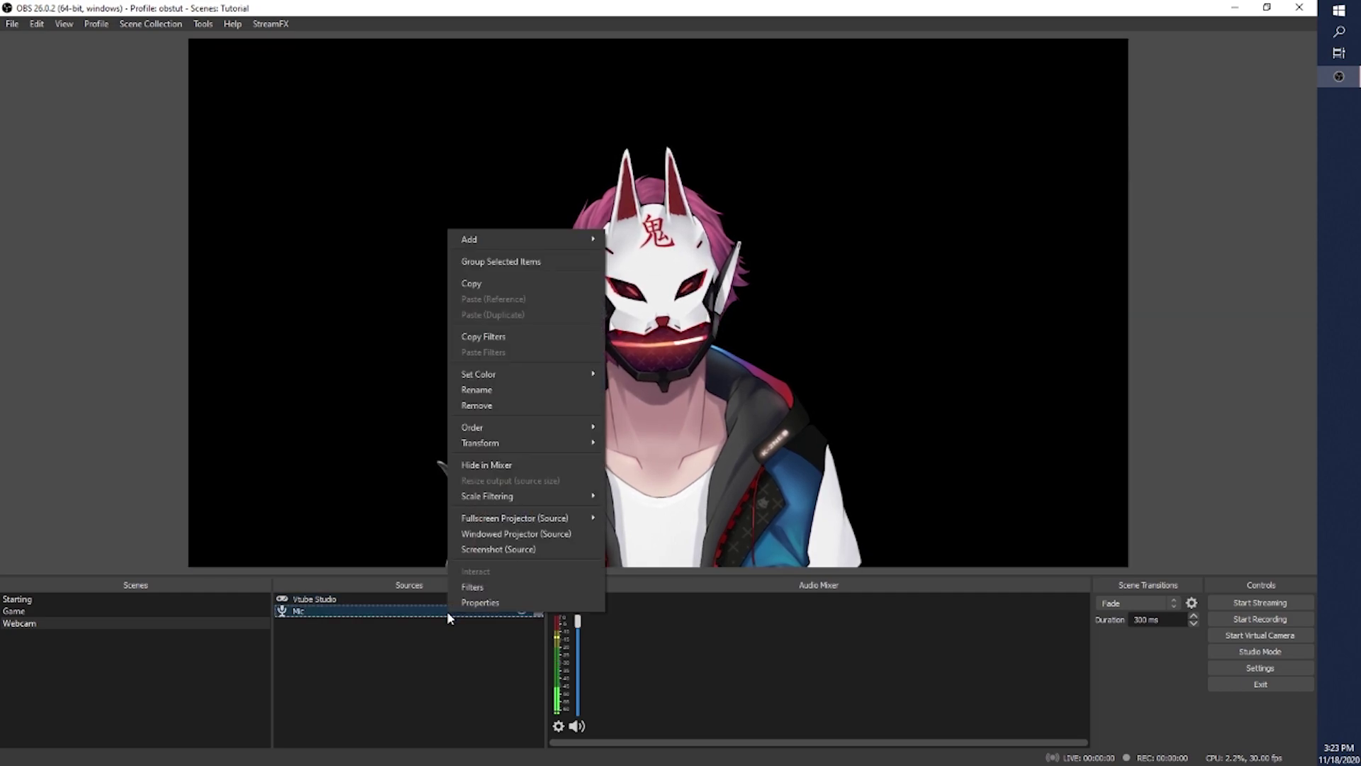
left_click(465, 587)
left_click_drag(693, 134, 1030, 50)
- Move the Vtube Studio avatar toward the left side of the canvas so it sits beside the filters window
left_click(464, 323)
left_click_drag(463, 323, 430, 324)
left_click_drag(858, 34, 814, 60)
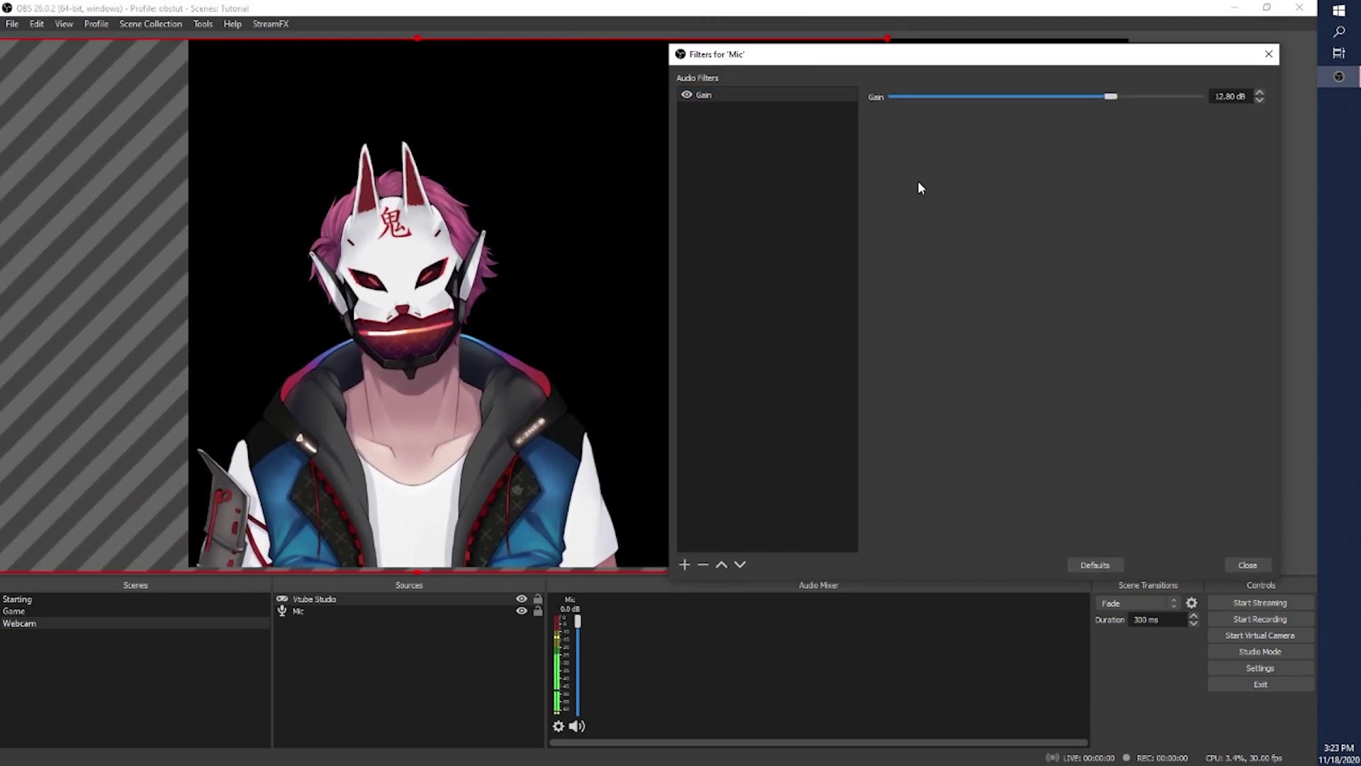
left_click(495, 638)
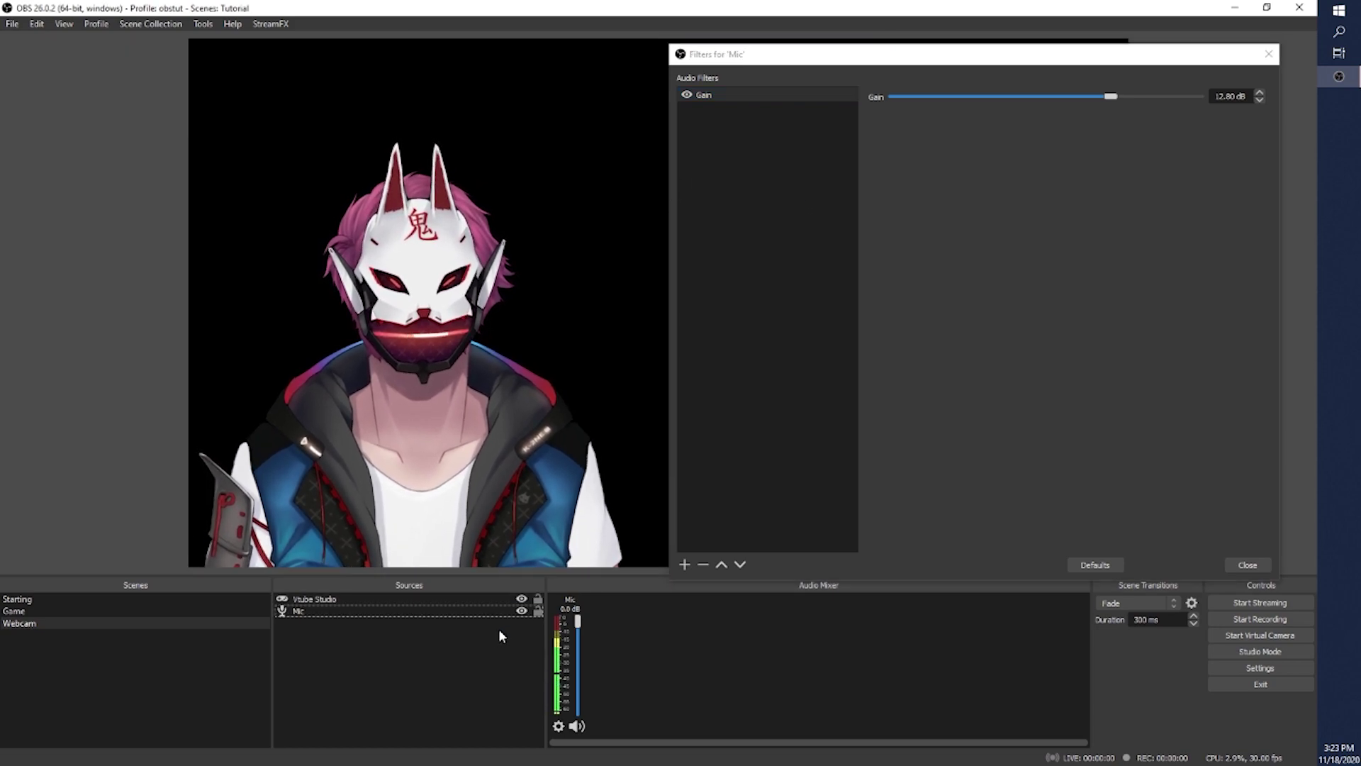
- Turn the Mic's Gain filter off and back on to compare the sound
left_click(699, 121)
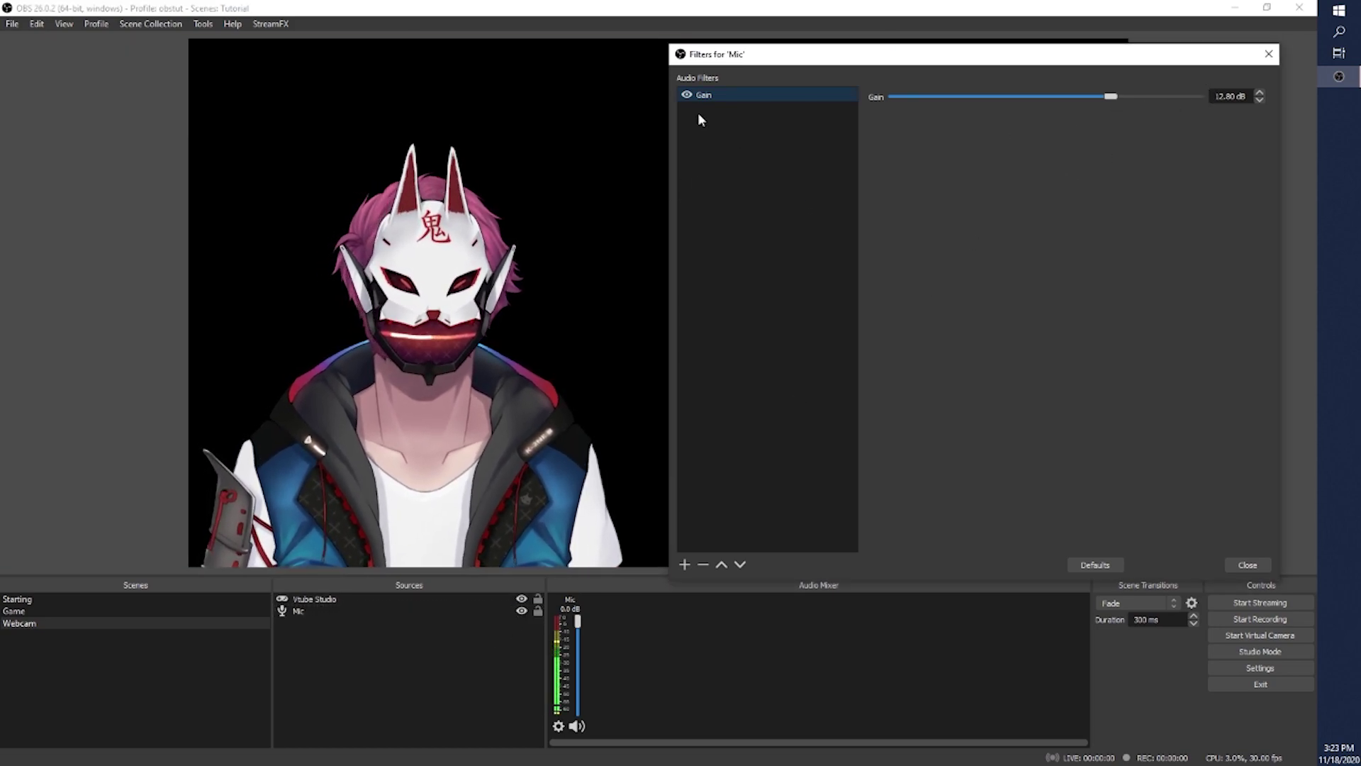
left_click(686, 94)
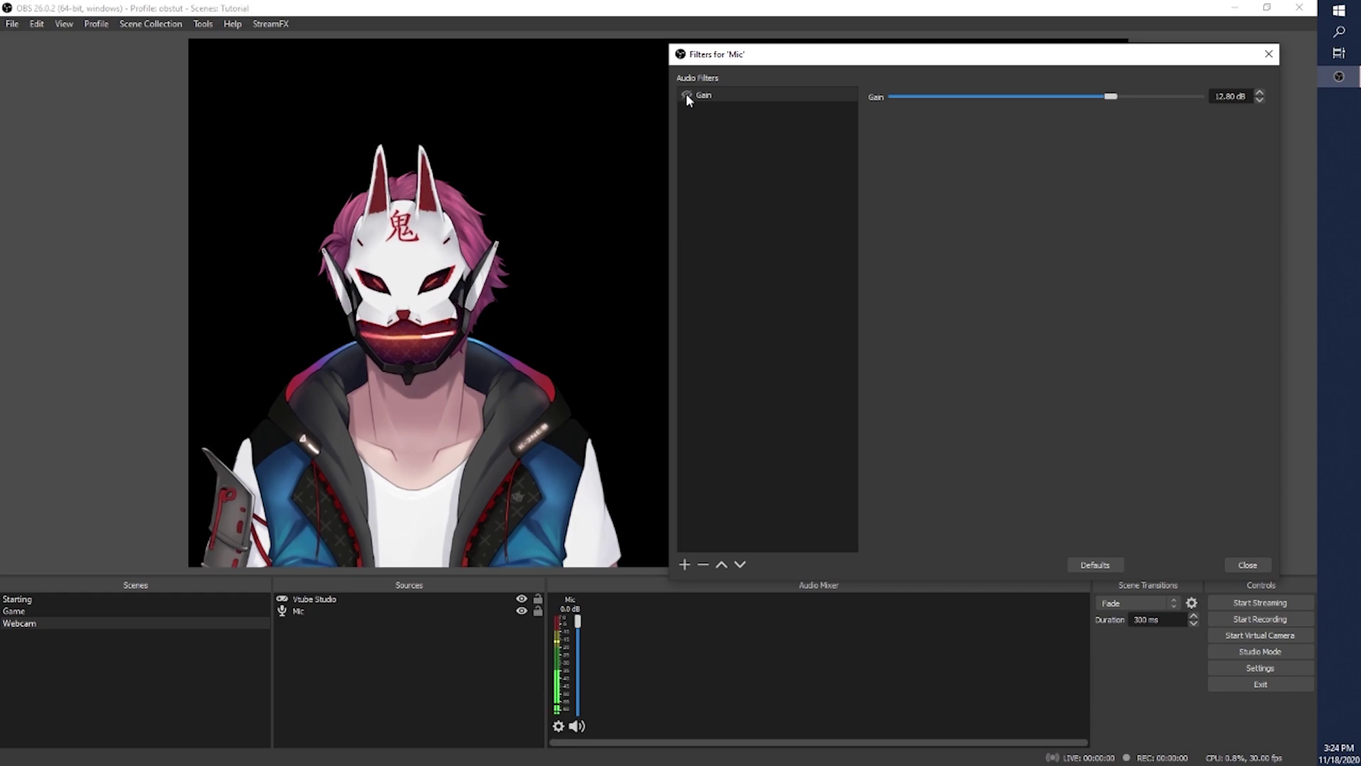
left_click(686, 93)
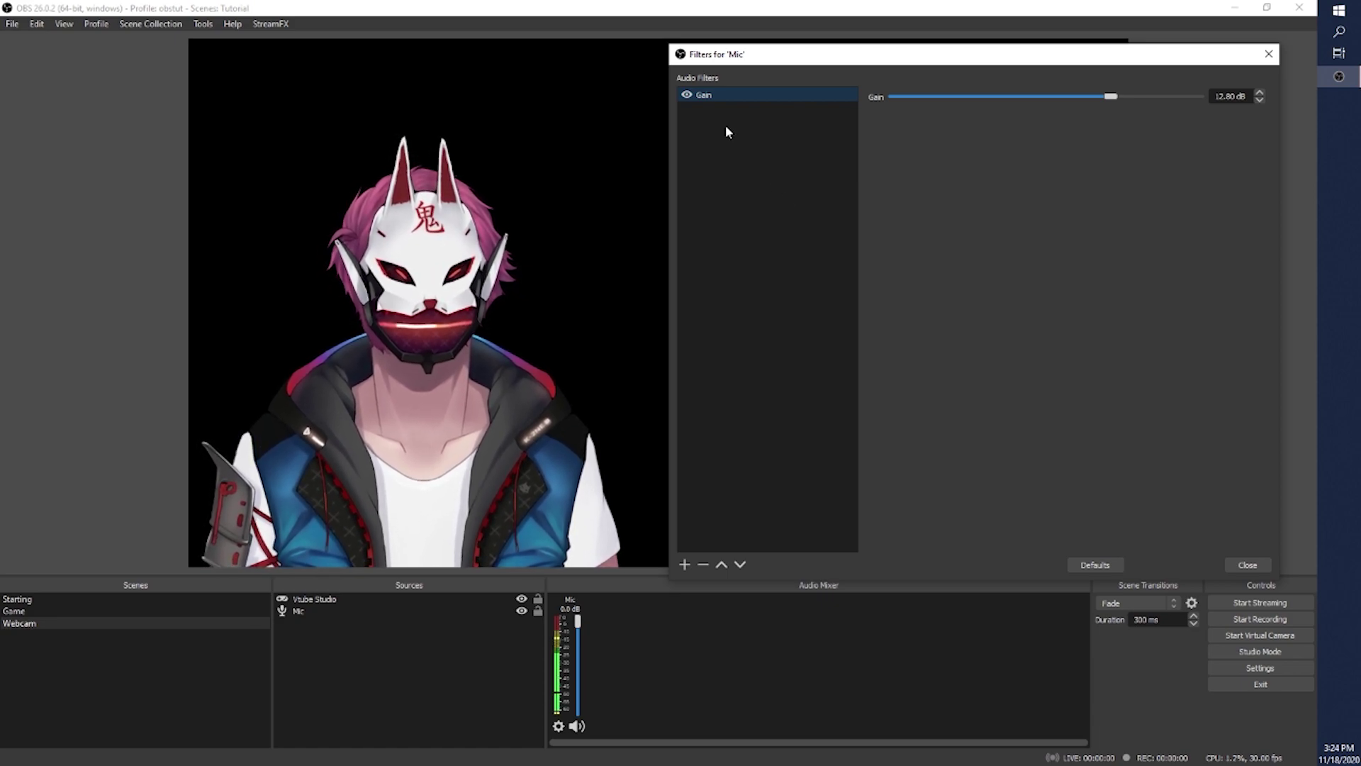
- Add a VST 2.x Plug-in filter to the Mic under its default name and load reafir_standalone in it
left_click(684, 567)
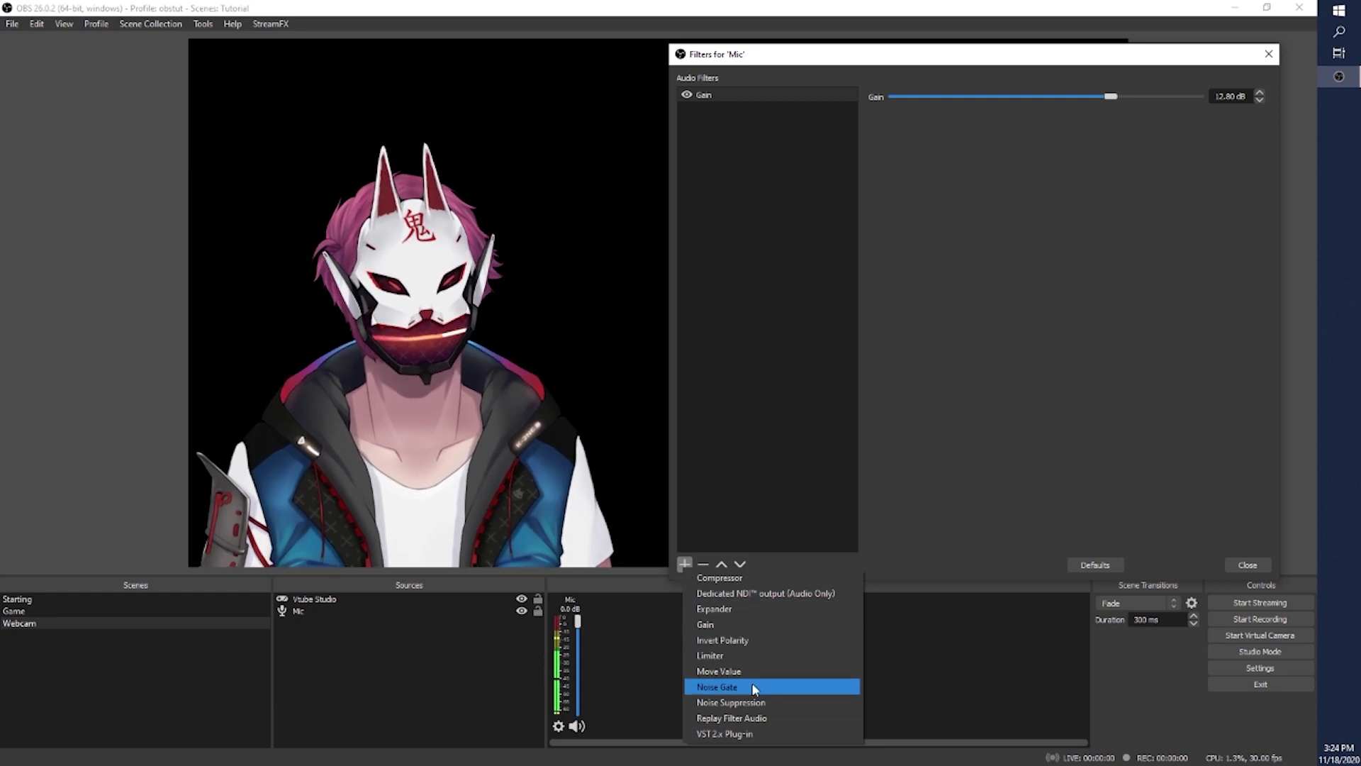
left_click(766, 734)
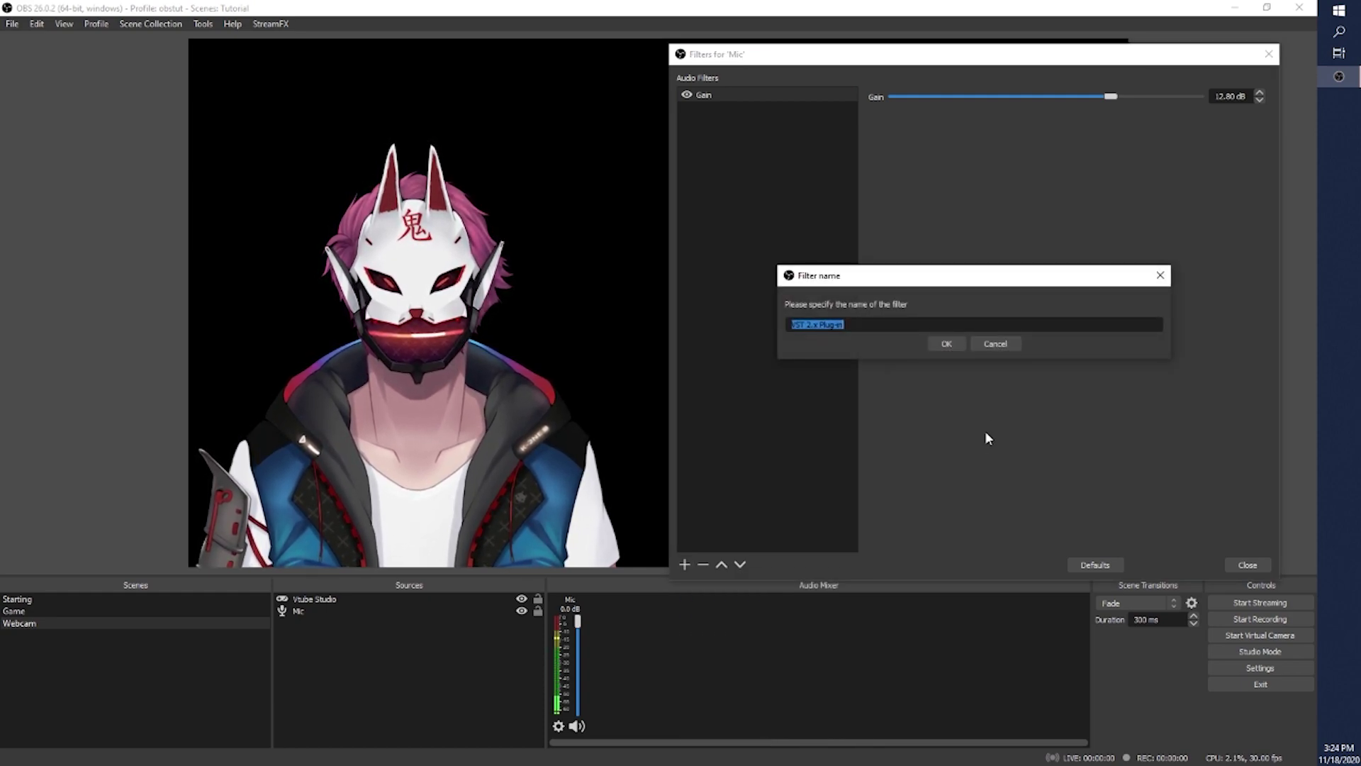
left_click(947, 344)
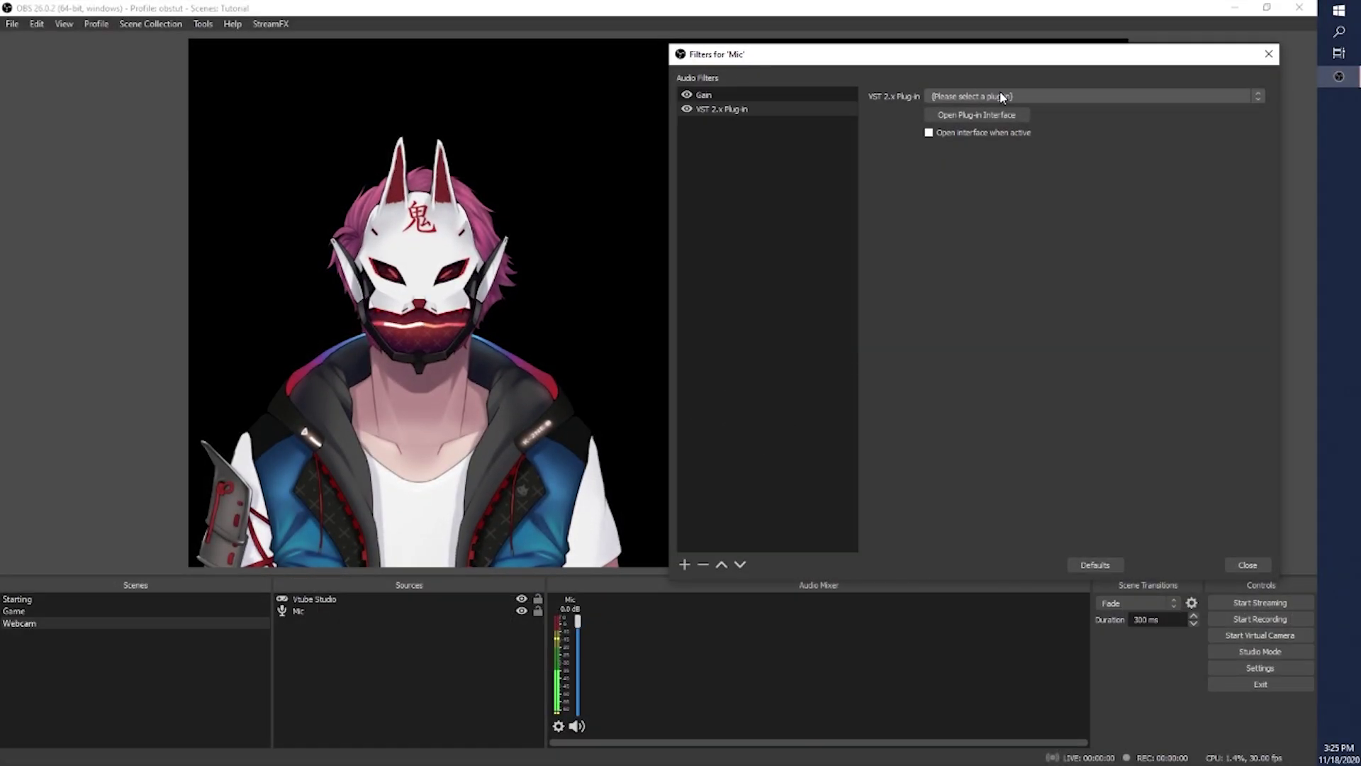
left_click(1017, 95)
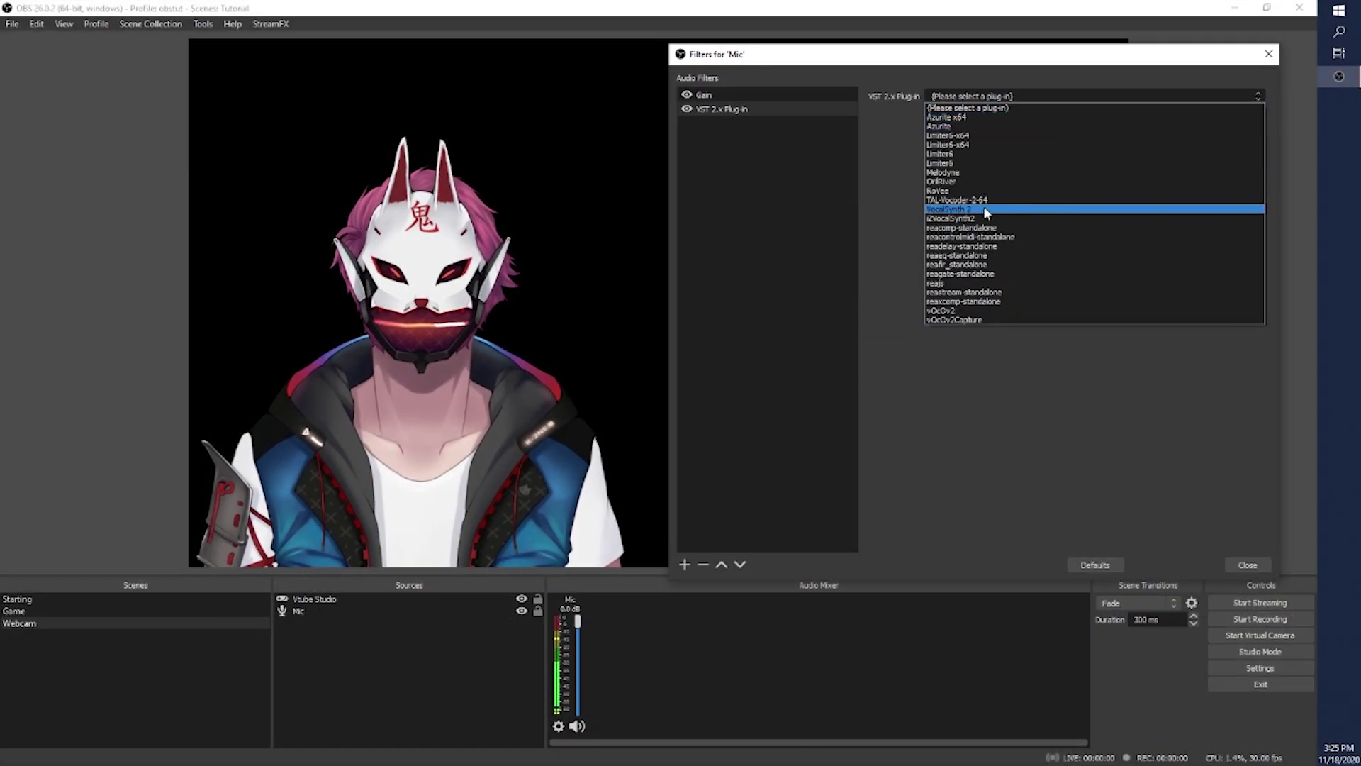
left_click(965, 265)
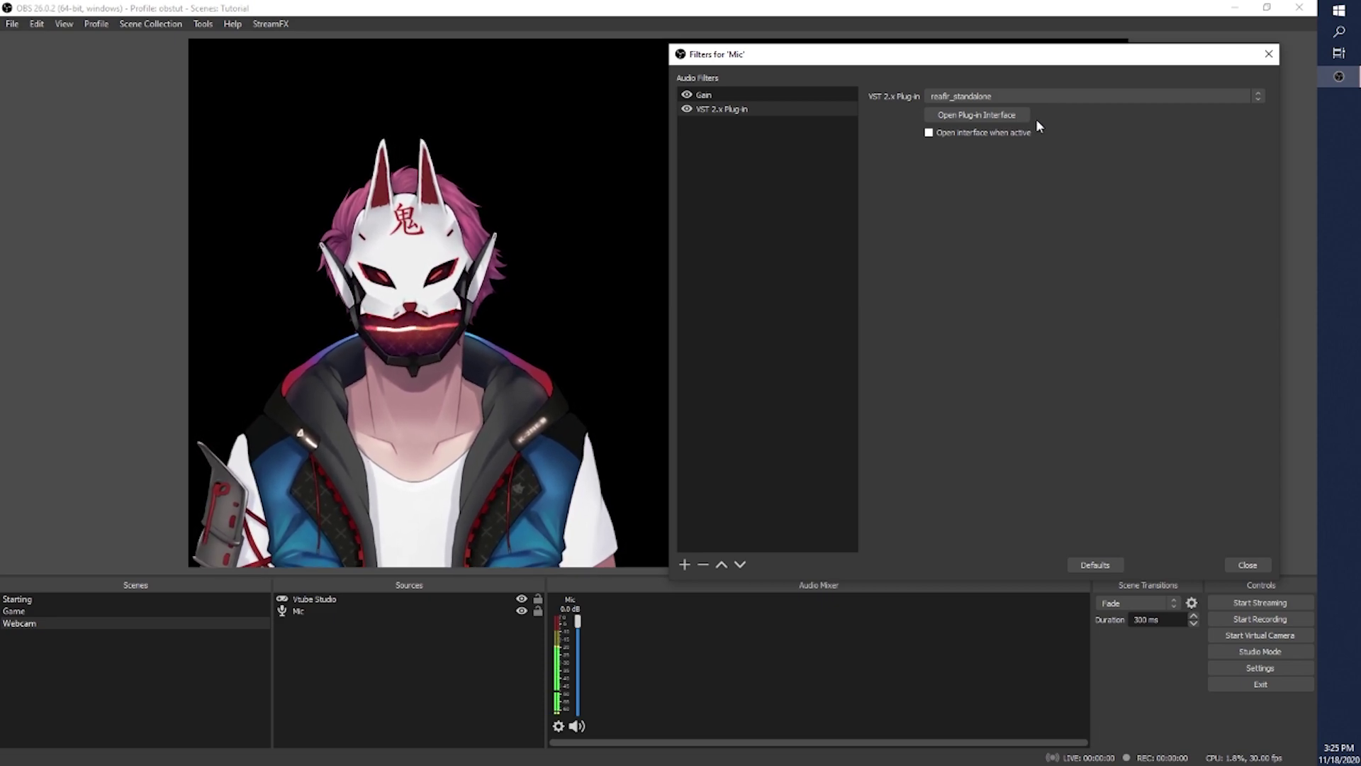
- Open the ReaFir plug-in interface beside the avatar and set its mode to Subtract
left_click(1026, 121)
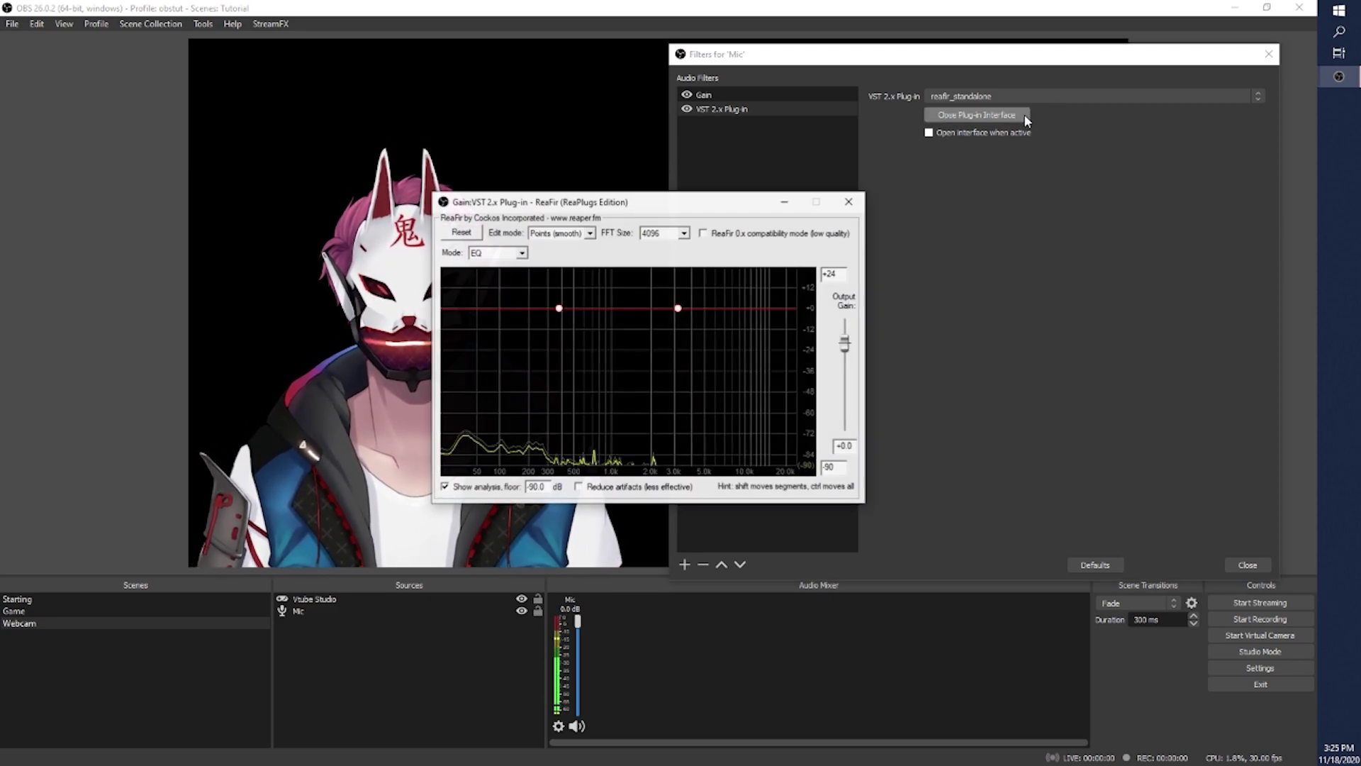
left_click_drag(438, 160, 735, 192)
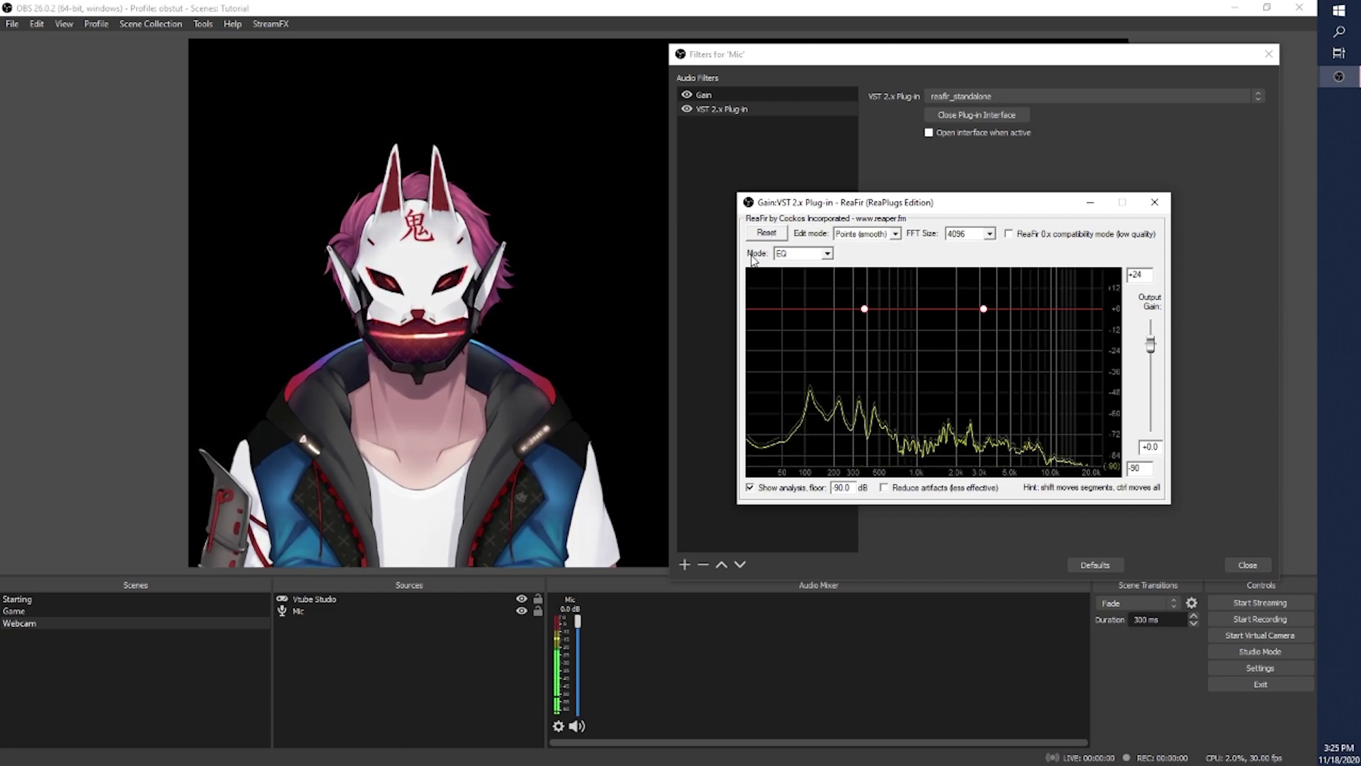
left_click(810, 255)
left_click(789, 303)
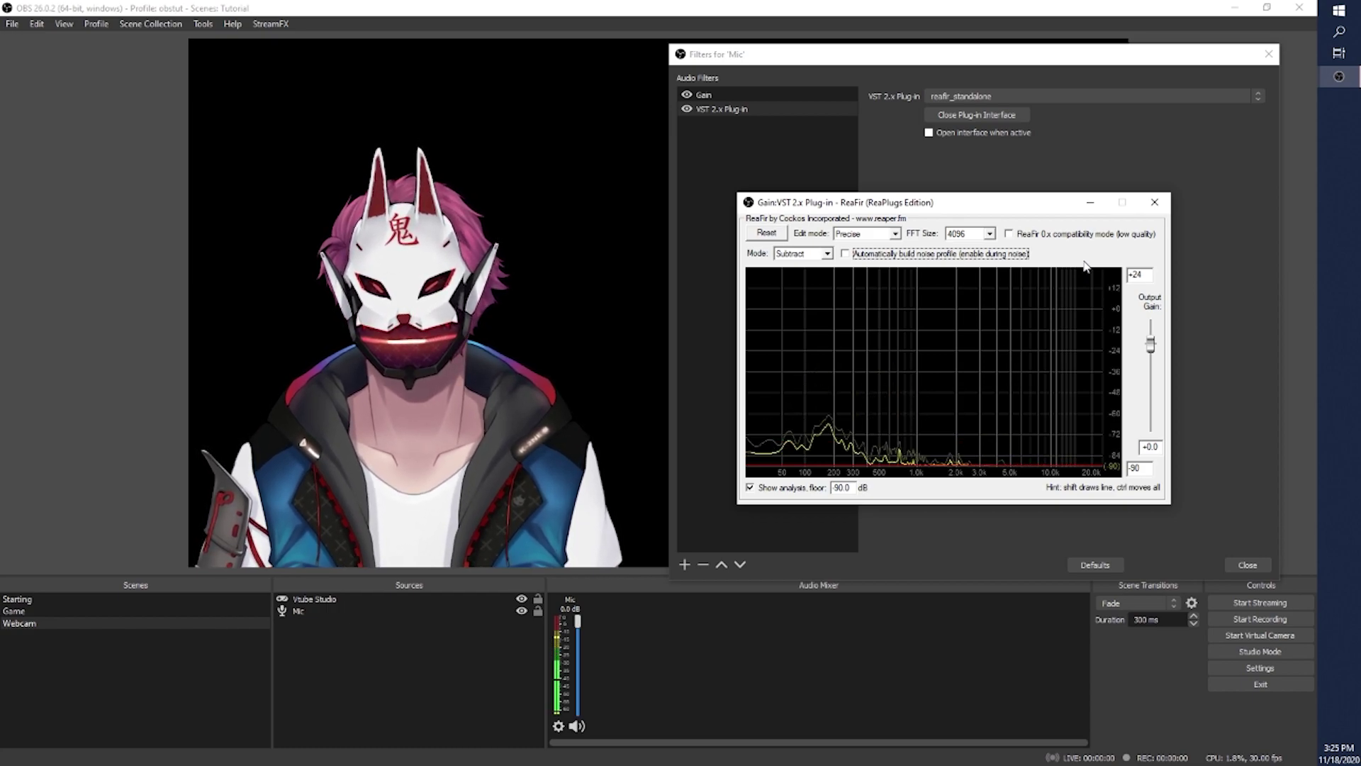
key("shift+Tab")
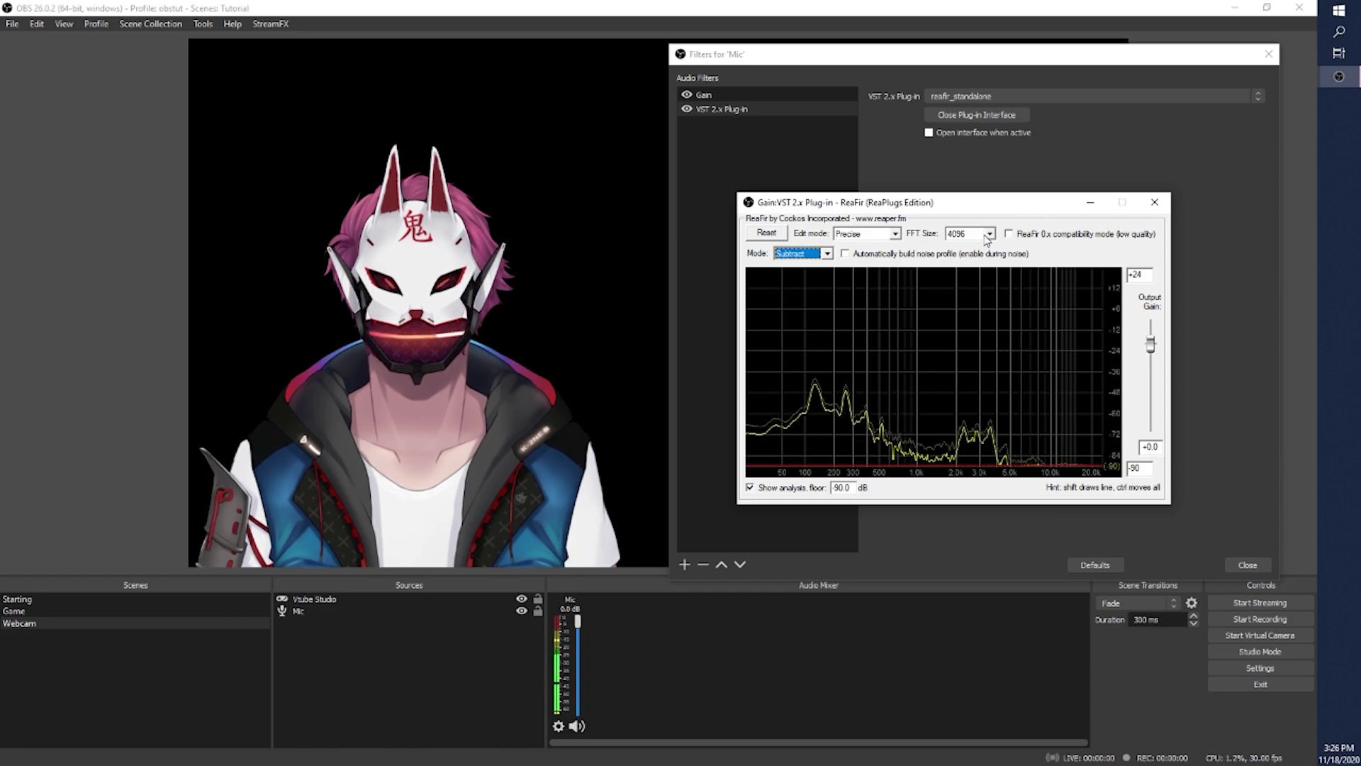
- Set the ReaFir FFT size to 128 and capture the background noise with automatic noise profile building, switching it off when done
left_click(968, 234)
left_click(965, 245)
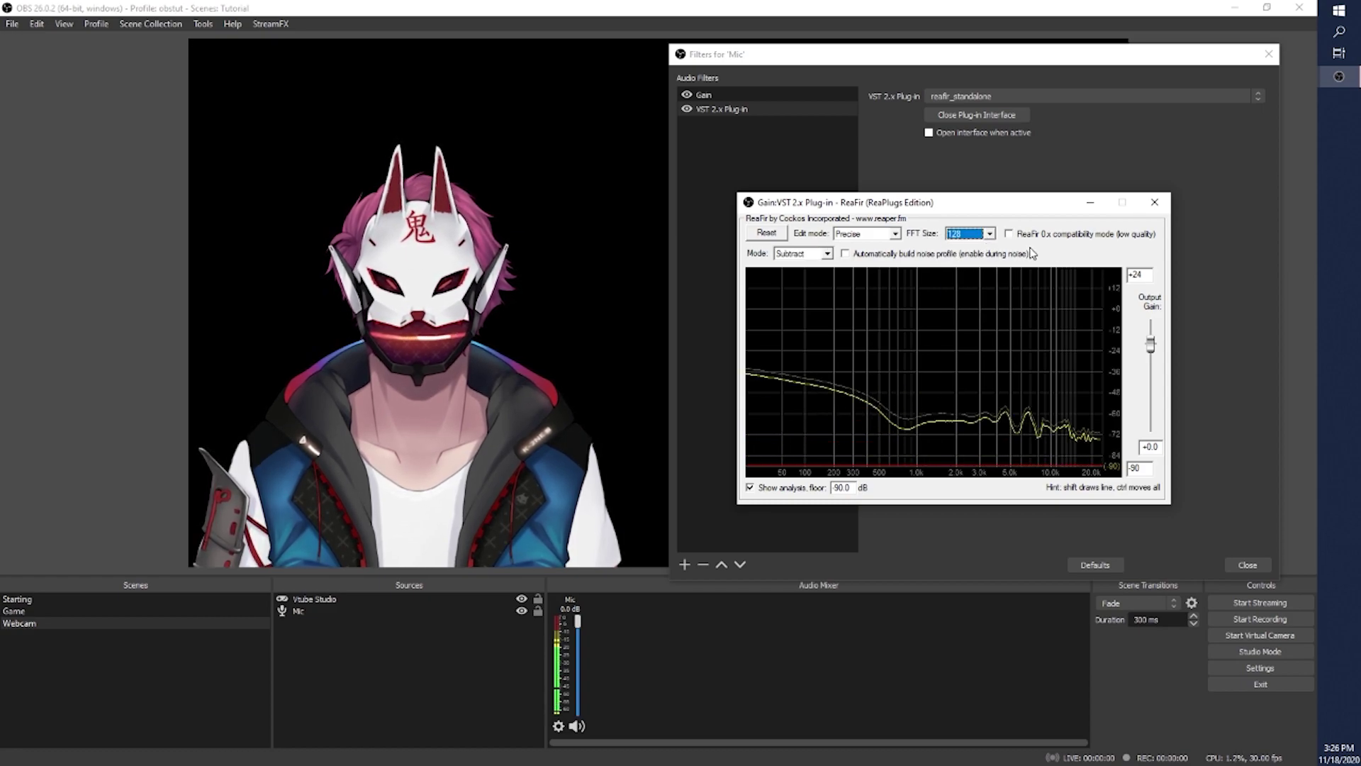
left_click(989, 236)
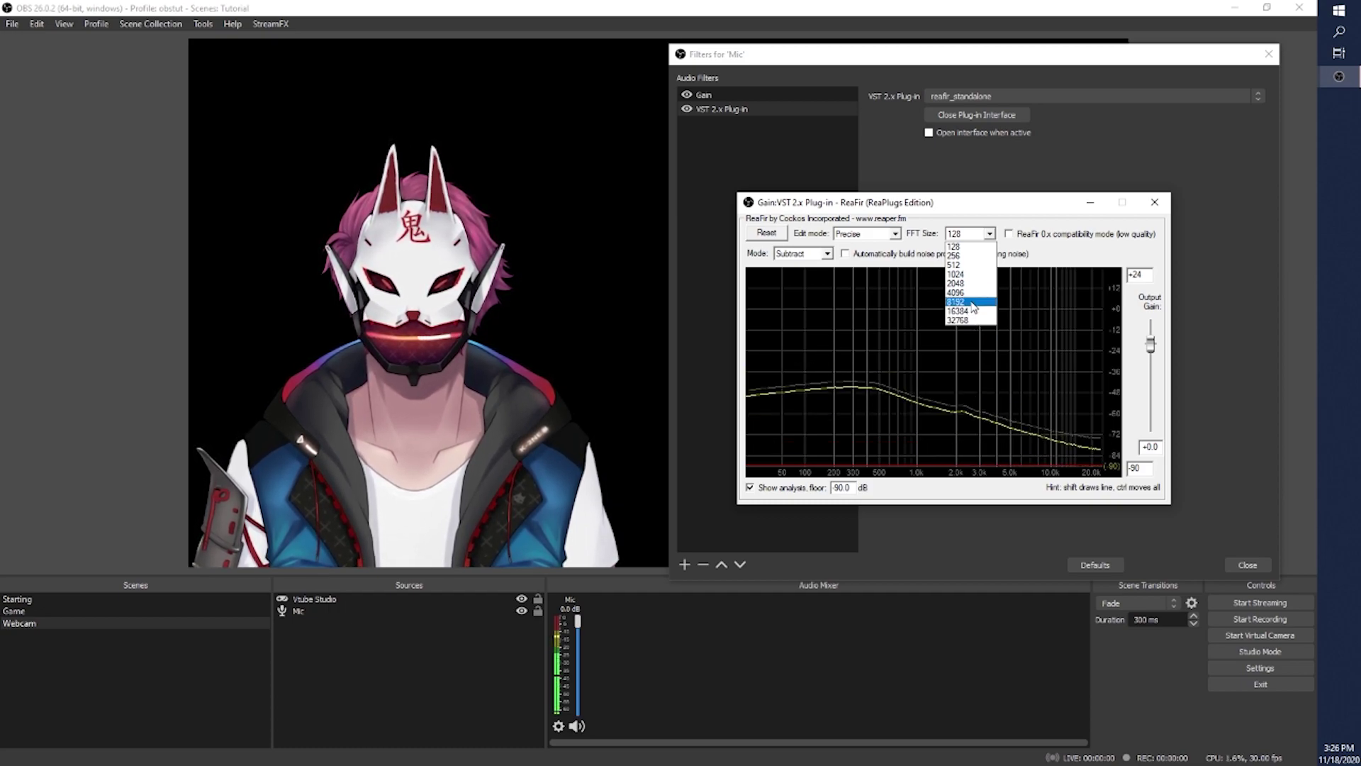
left_click(957, 246)
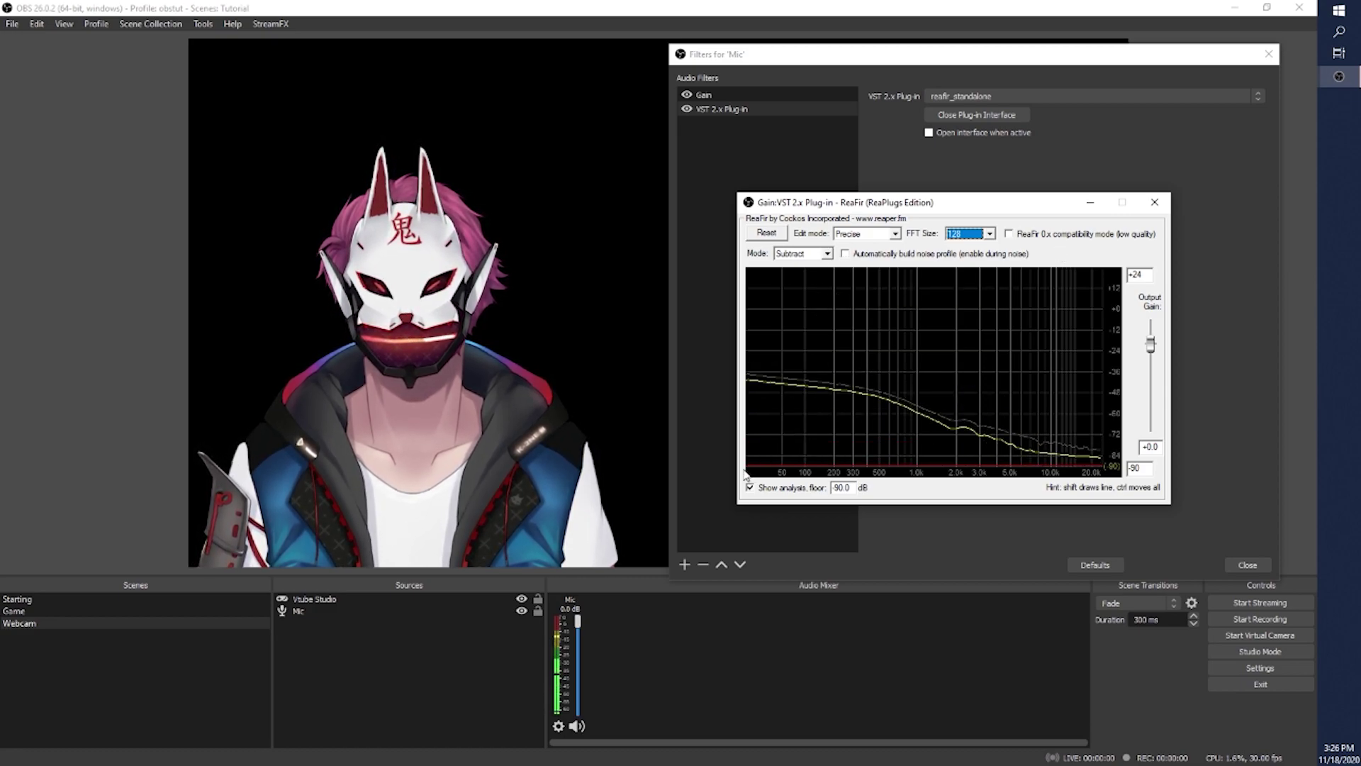
left_click(846, 254)
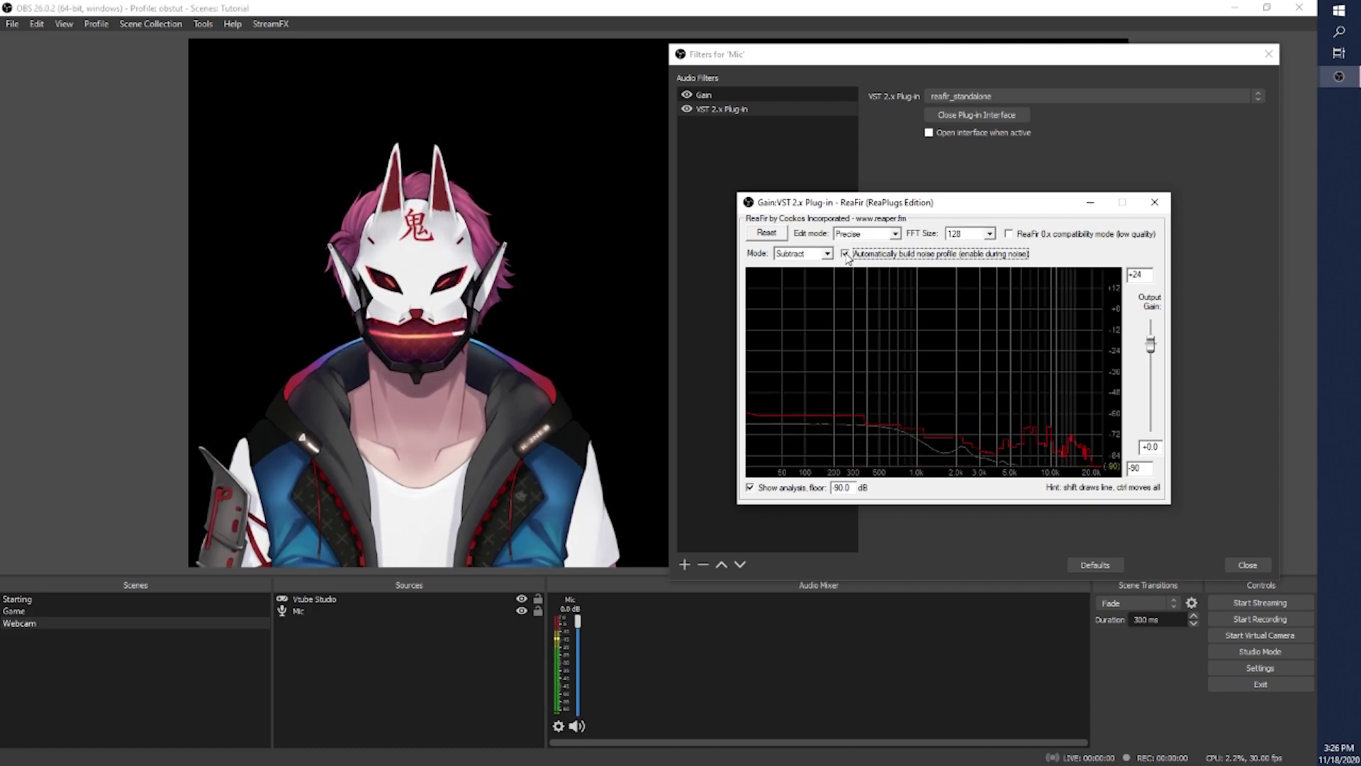
left_click(846, 254)
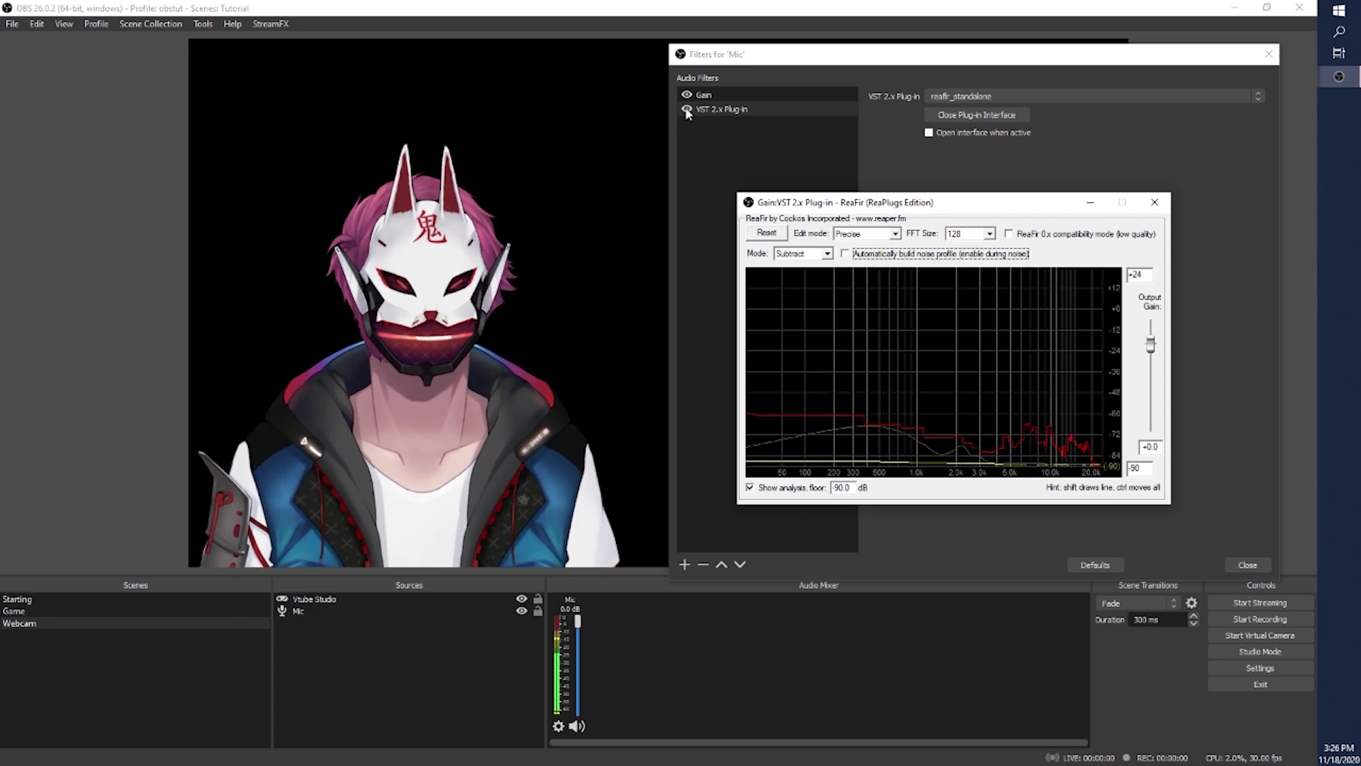
- Turn the VST 2.x Plug-in filter off and back on to compare the noise reduction, and bring the ReaFir interface back
left_click_drag(841, 204, 844, 376)
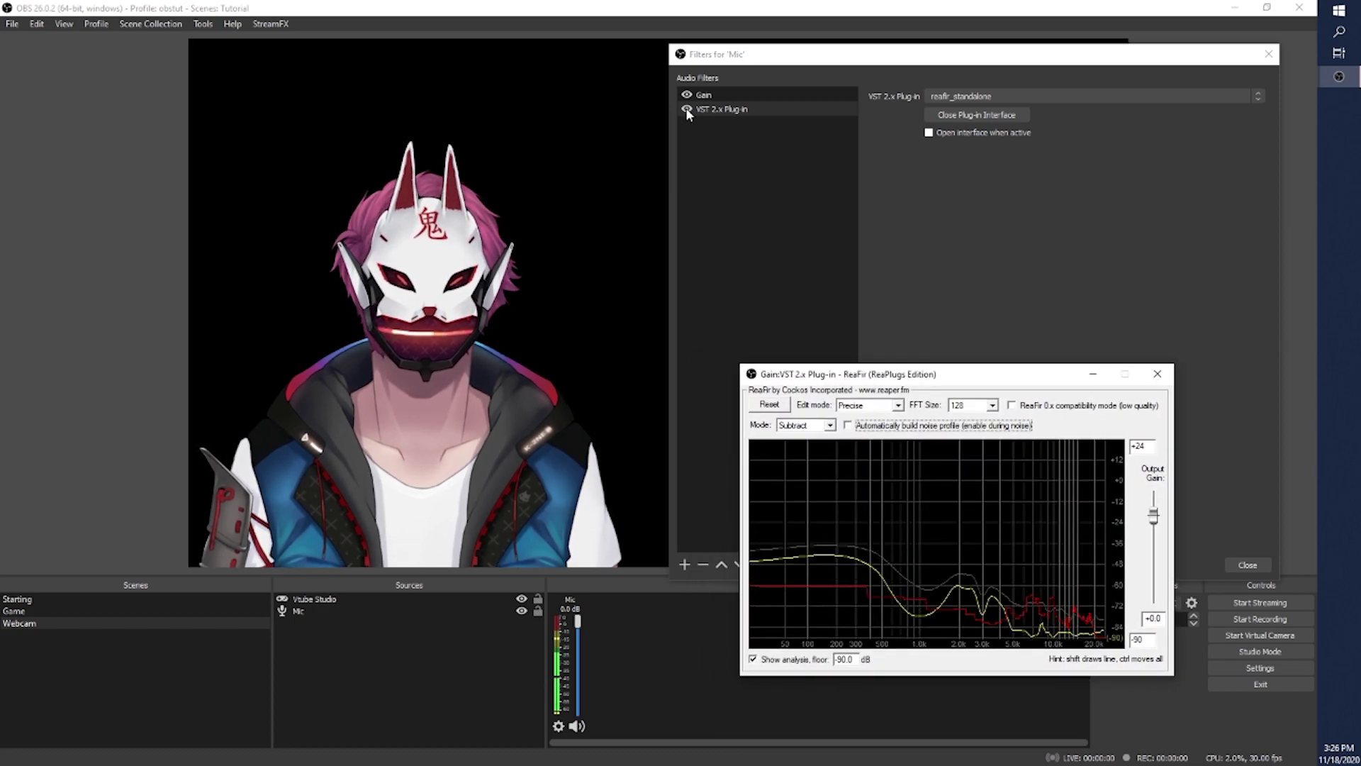
left_click(687, 110)
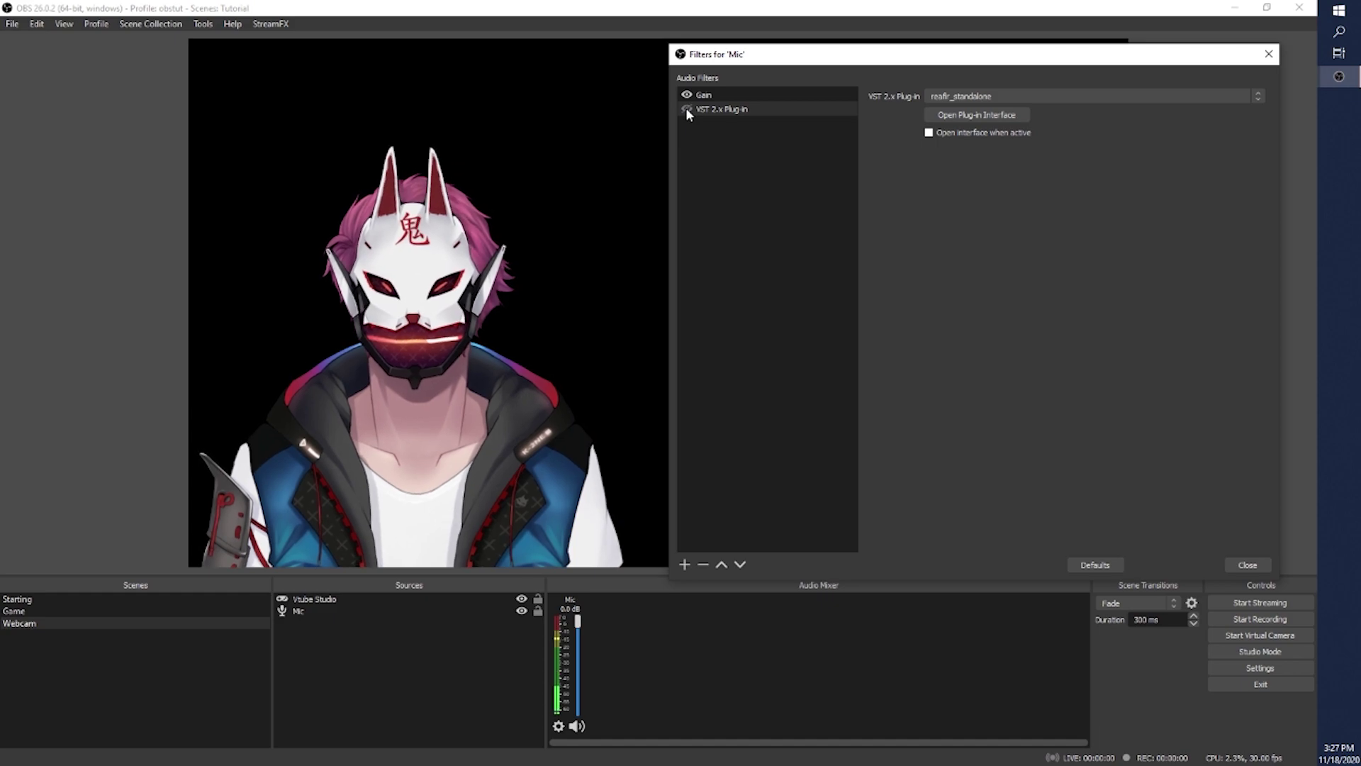
left_click(687, 110)
mouse_move(1337, 85)
left_click(1241, 161)
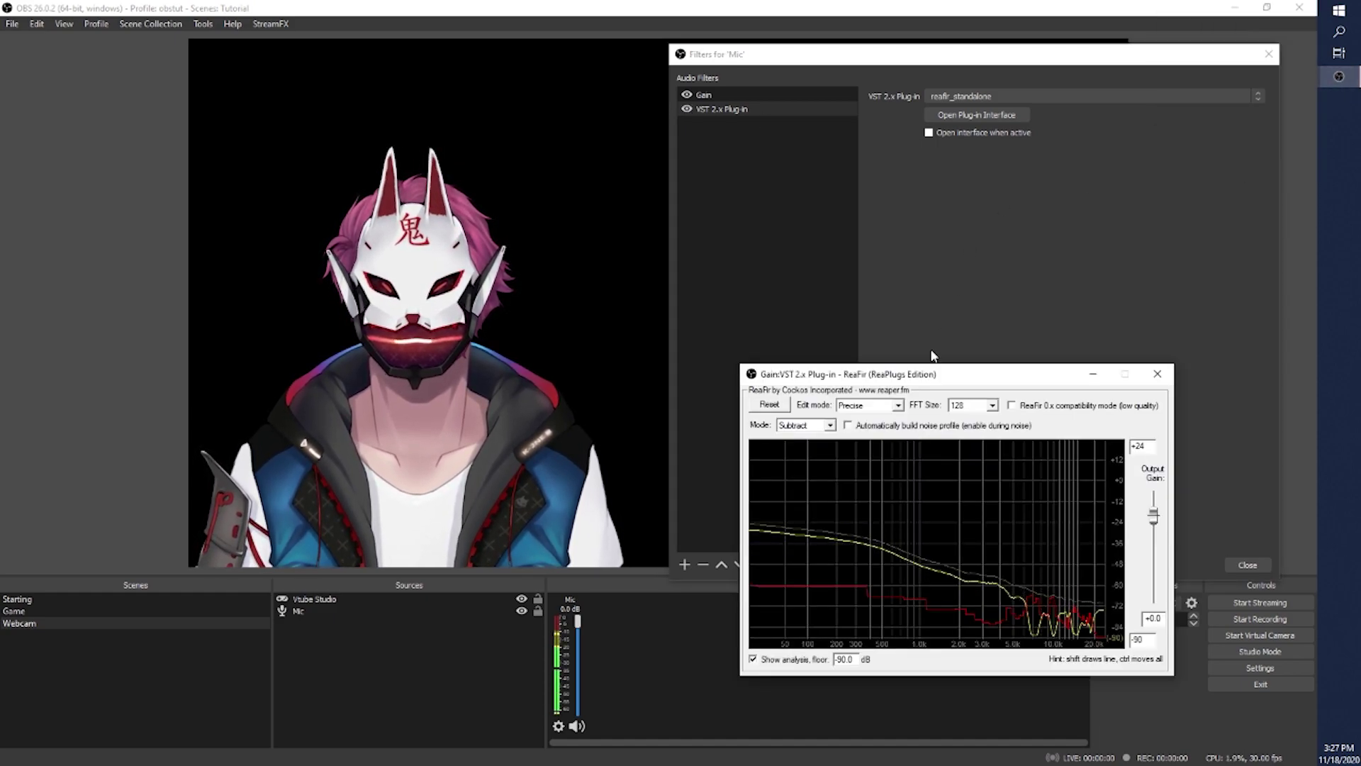
left_click_drag(959, 383, 958, 391)
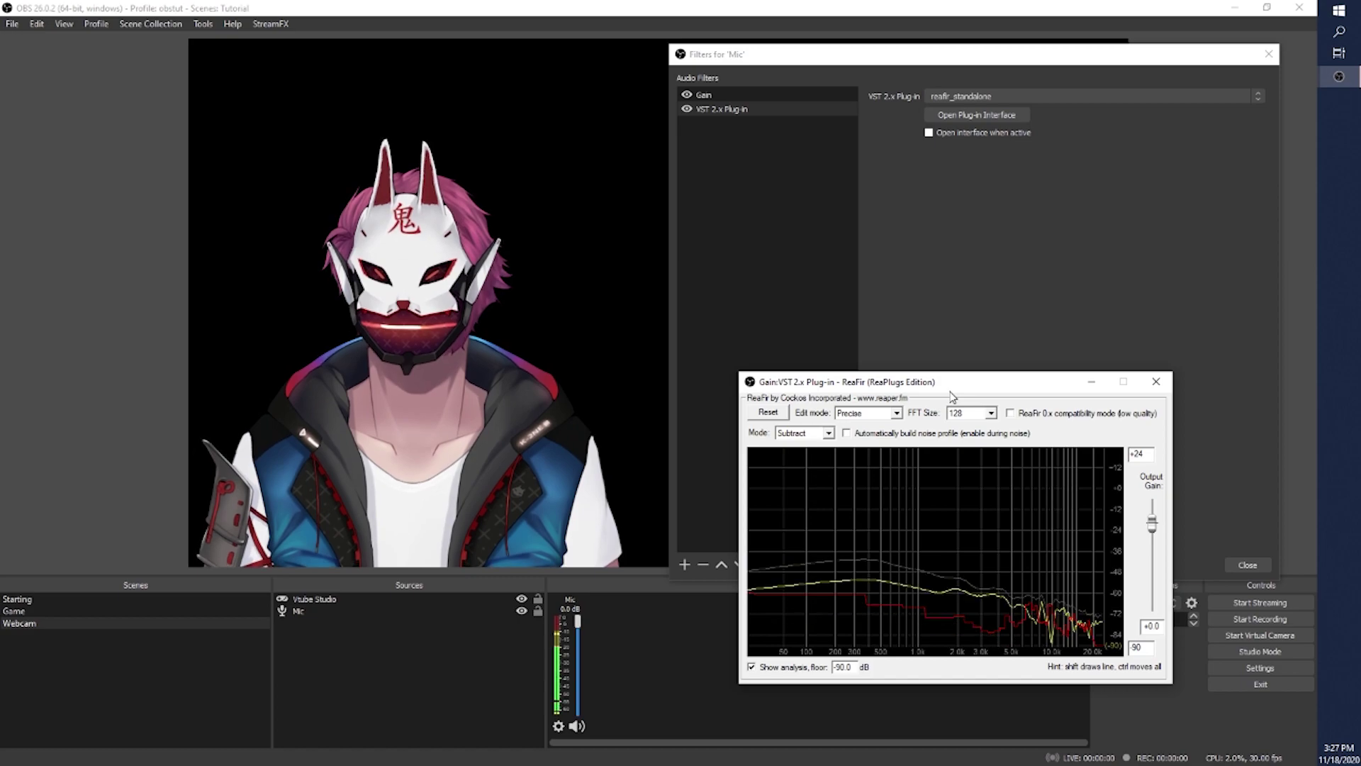
- Try an FFT size of 256 in ReaFir and raise it to 512
left_click(991, 412)
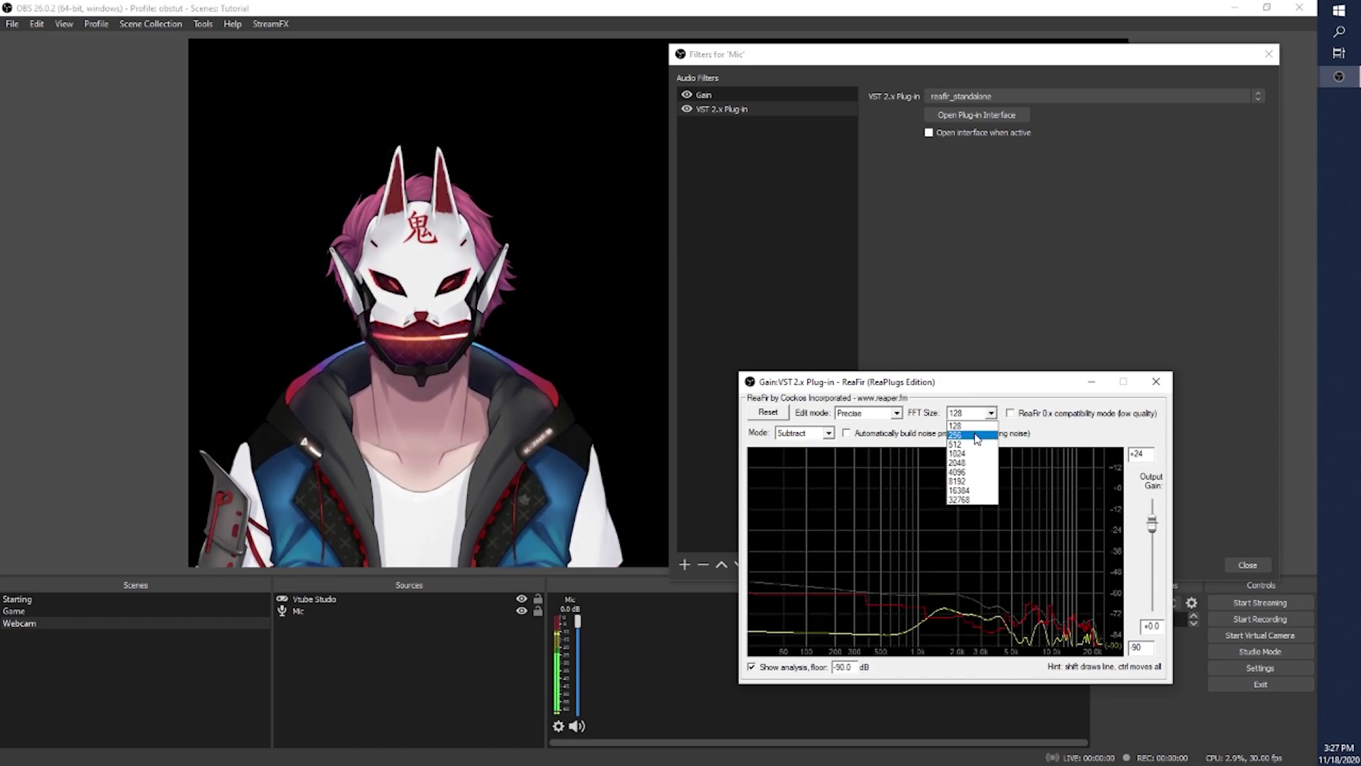
left_click(977, 435)
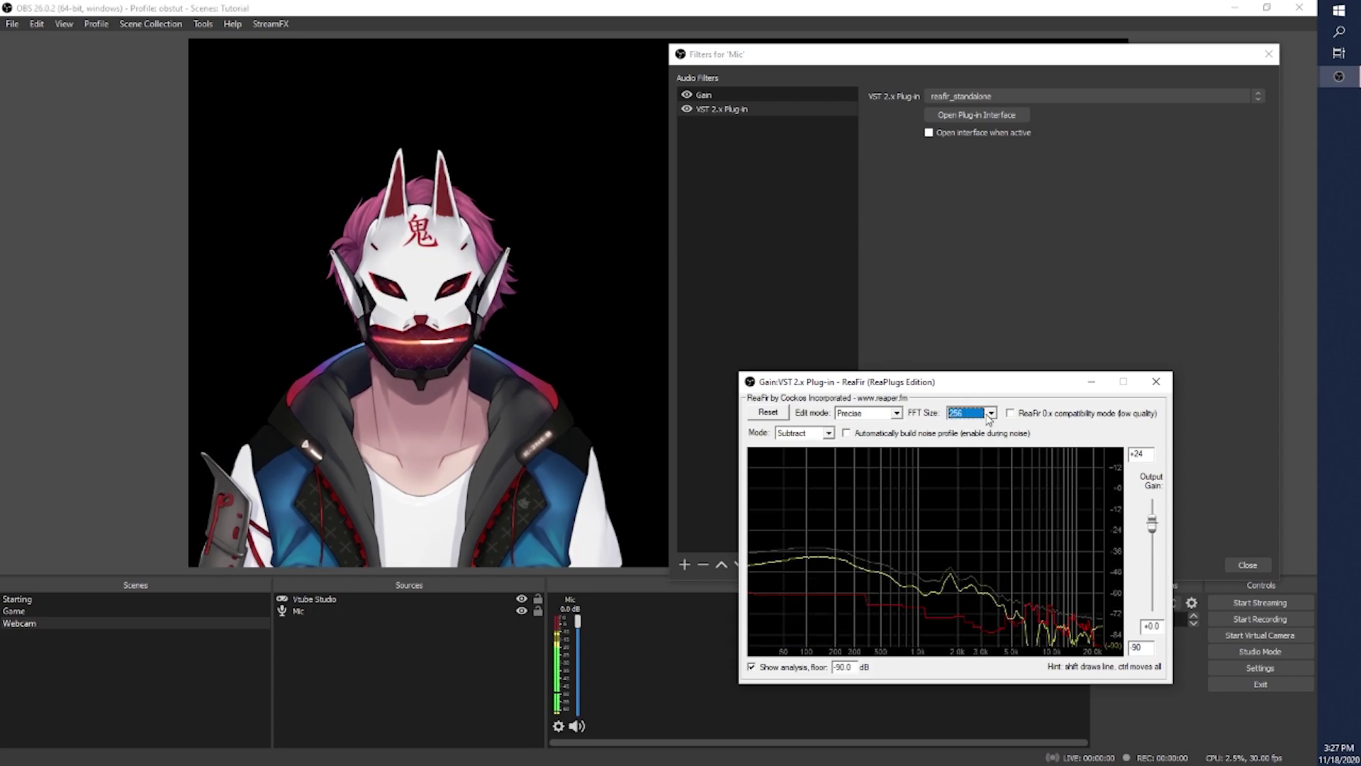
left_click(992, 413)
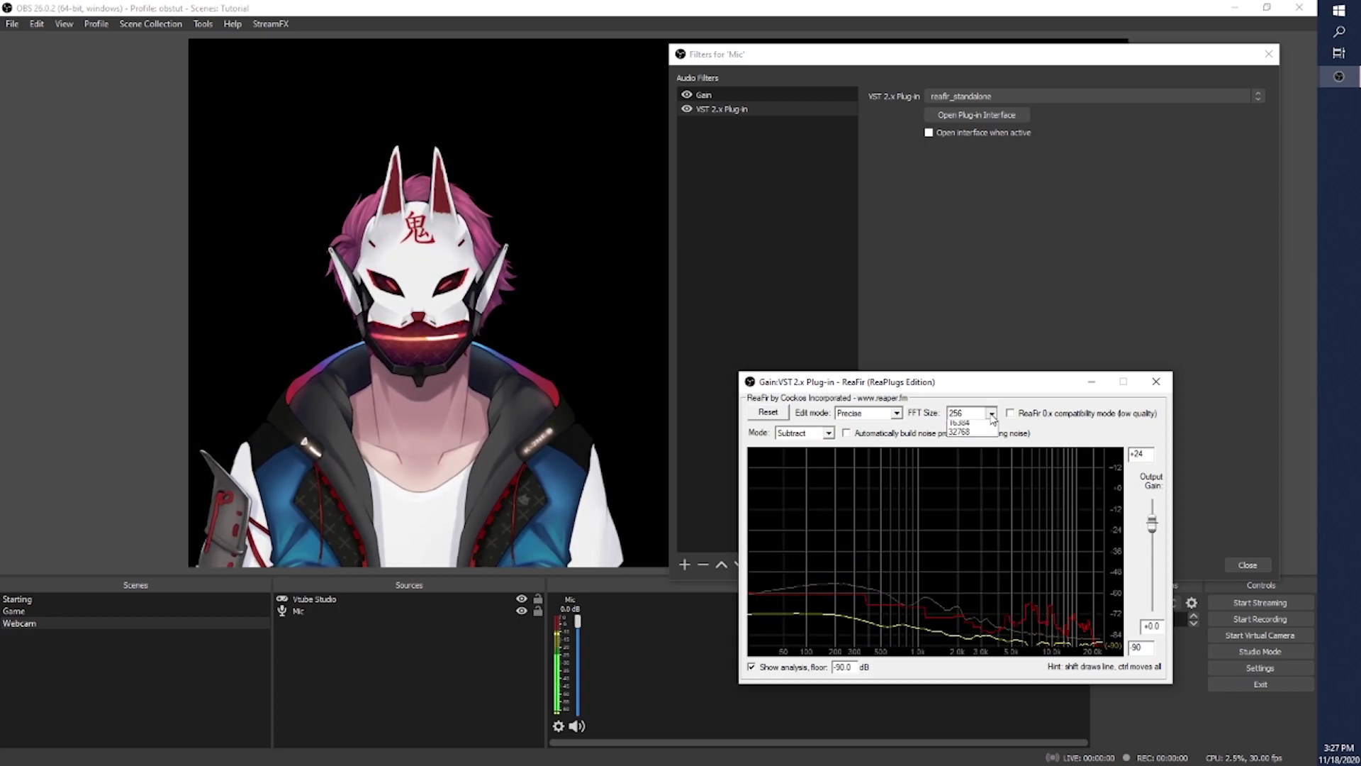
left_click(980, 446)
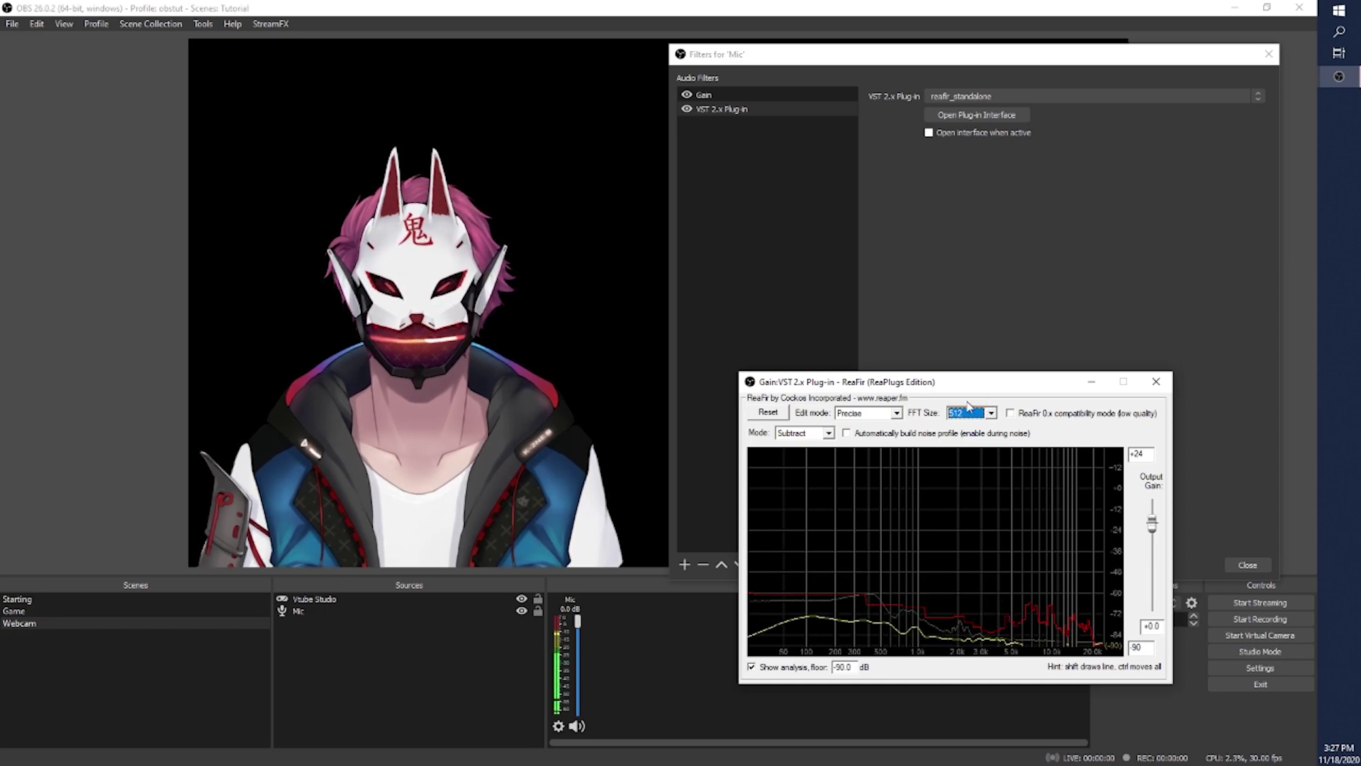
- Confirm 512 as the ReaFir FFT size and close the ReaFir interface
left_click(990, 414)
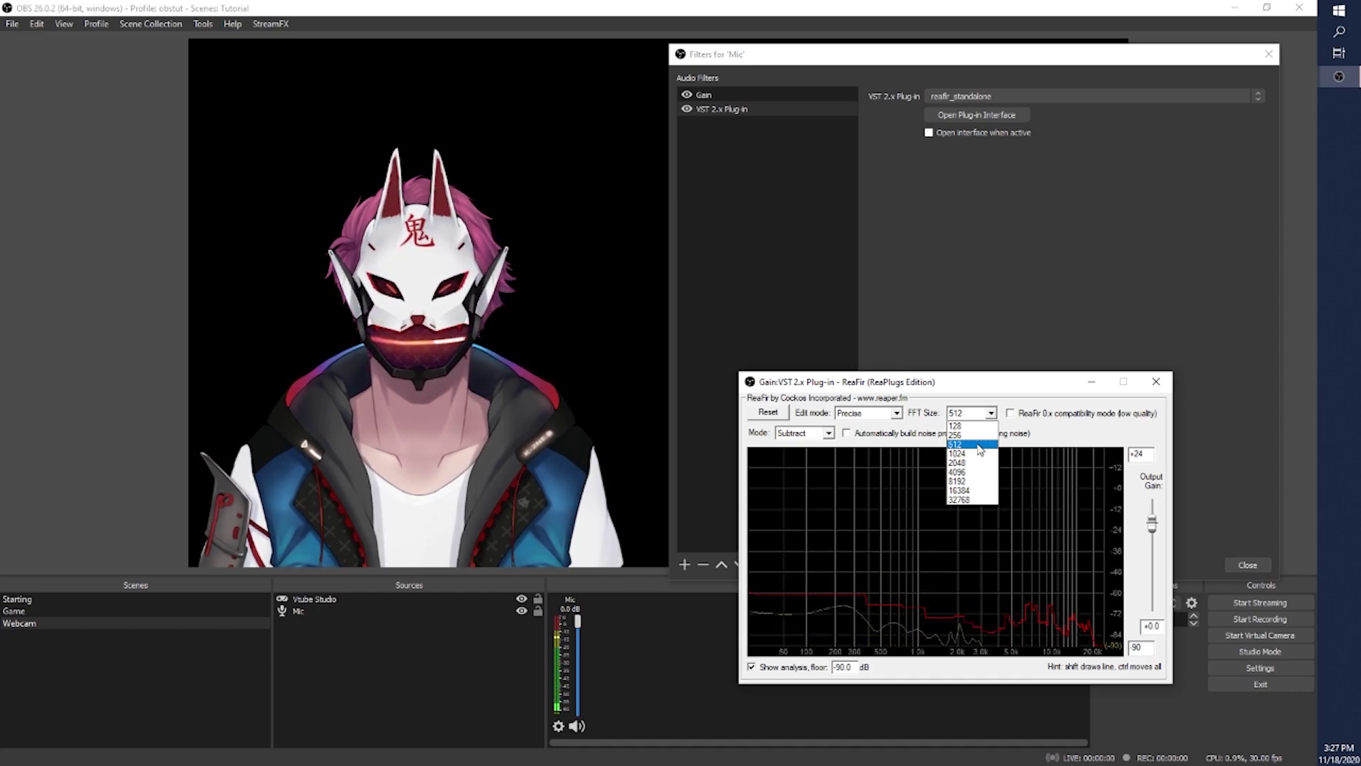
left_click(978, 445)
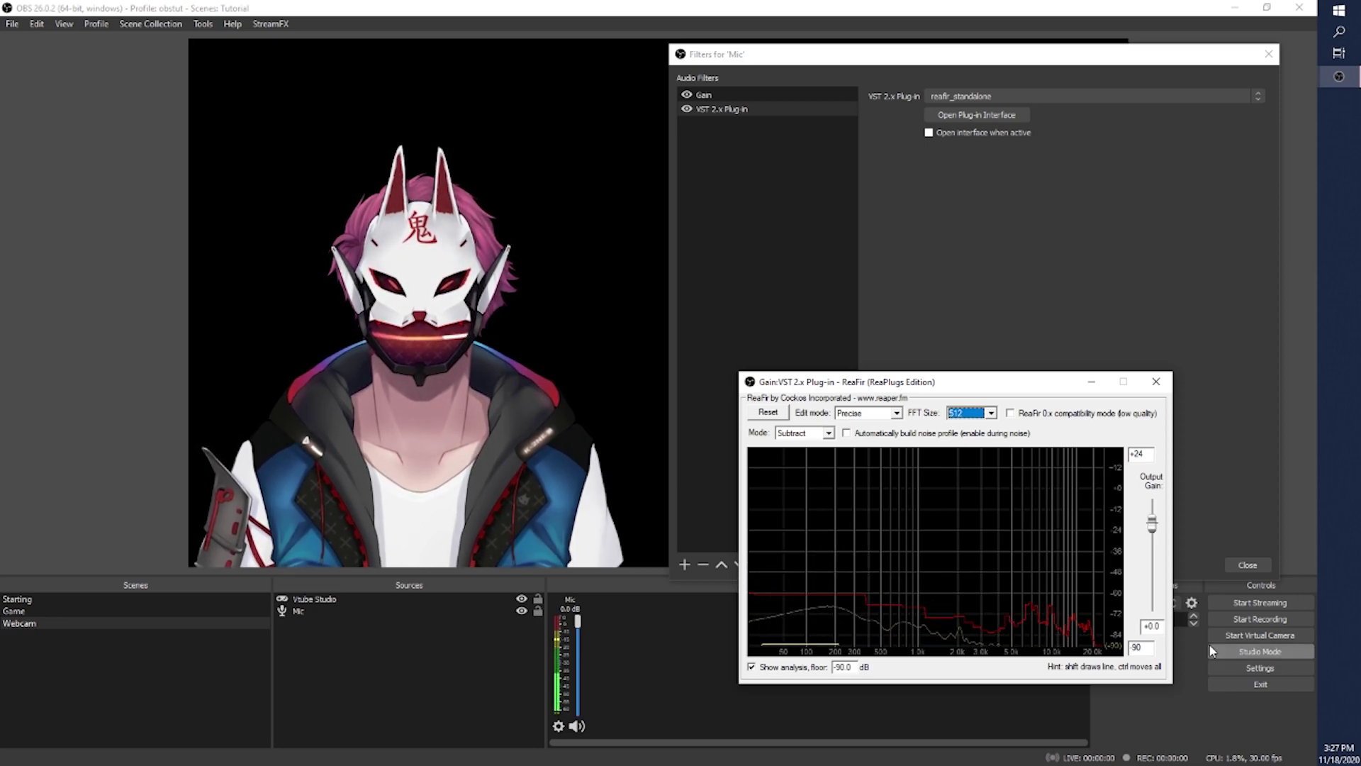
mouse_move(1110, 650)
left_mouse_down()
mouse_move(1046, 651)
mouse_move(1090, 651)
mouse_move(1023, 646)
mouse_move(972, 608)
mouse_move(946, 629)
mouse_move(802, 586)
mouse_move(631, 599)
left_mouse_up()
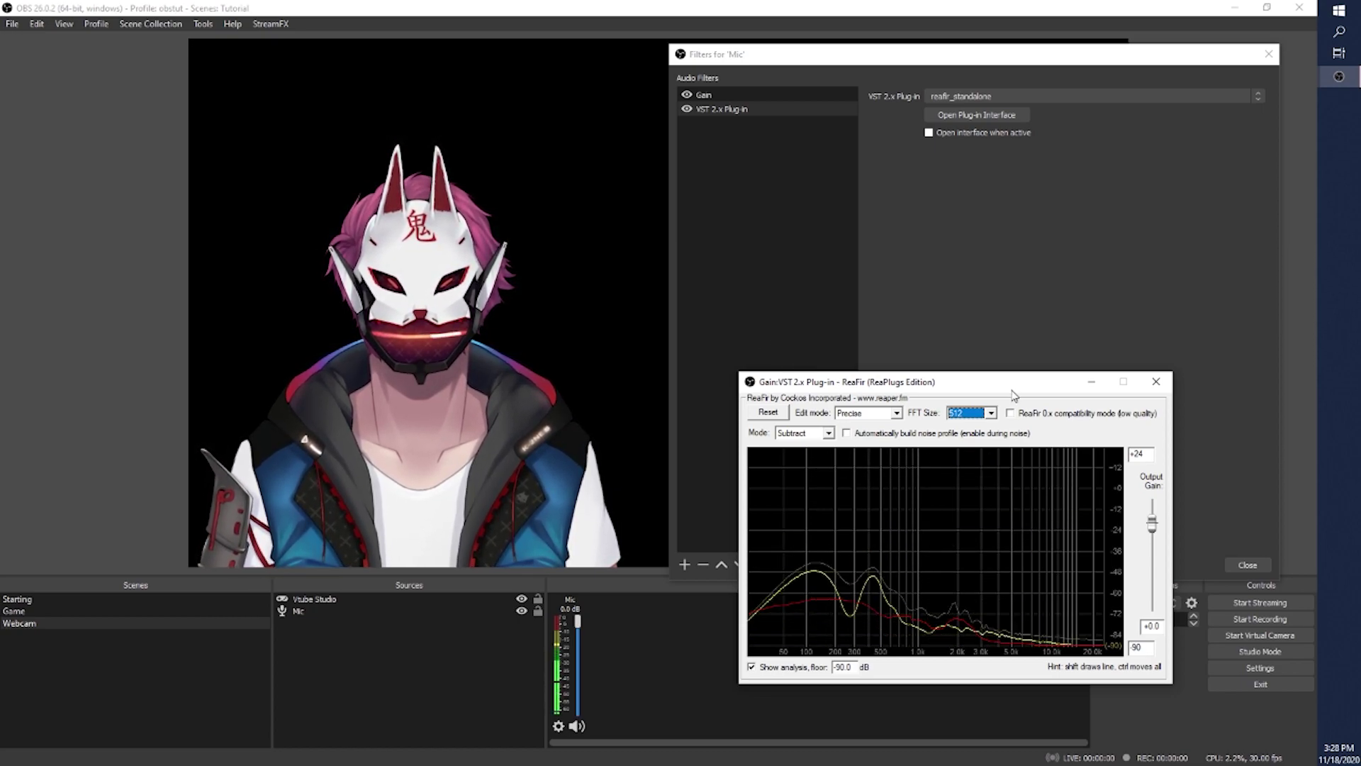
left_click(1155, 383)
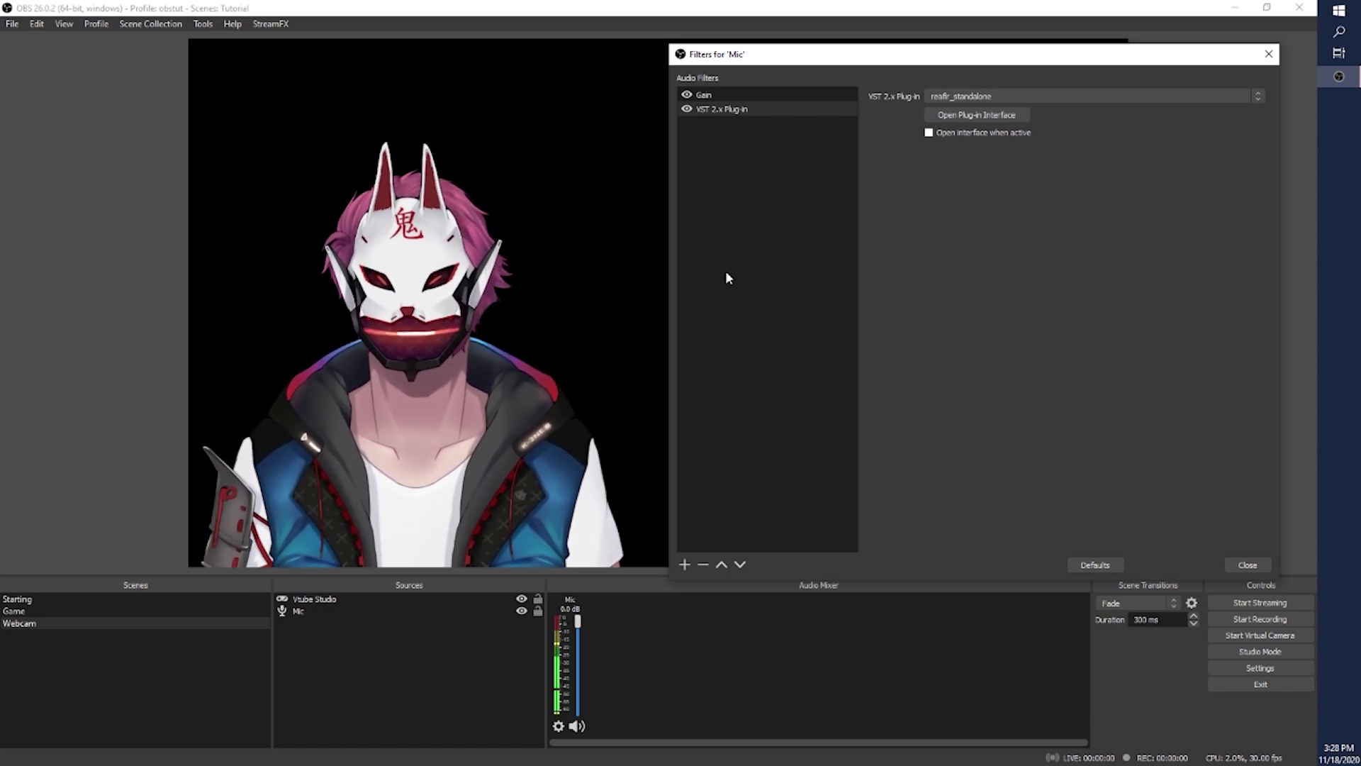
- Add another VST 2.x Plug-in filter to the Mic source and name it EQ
left_click(684, 564)
left_click(712, 448)
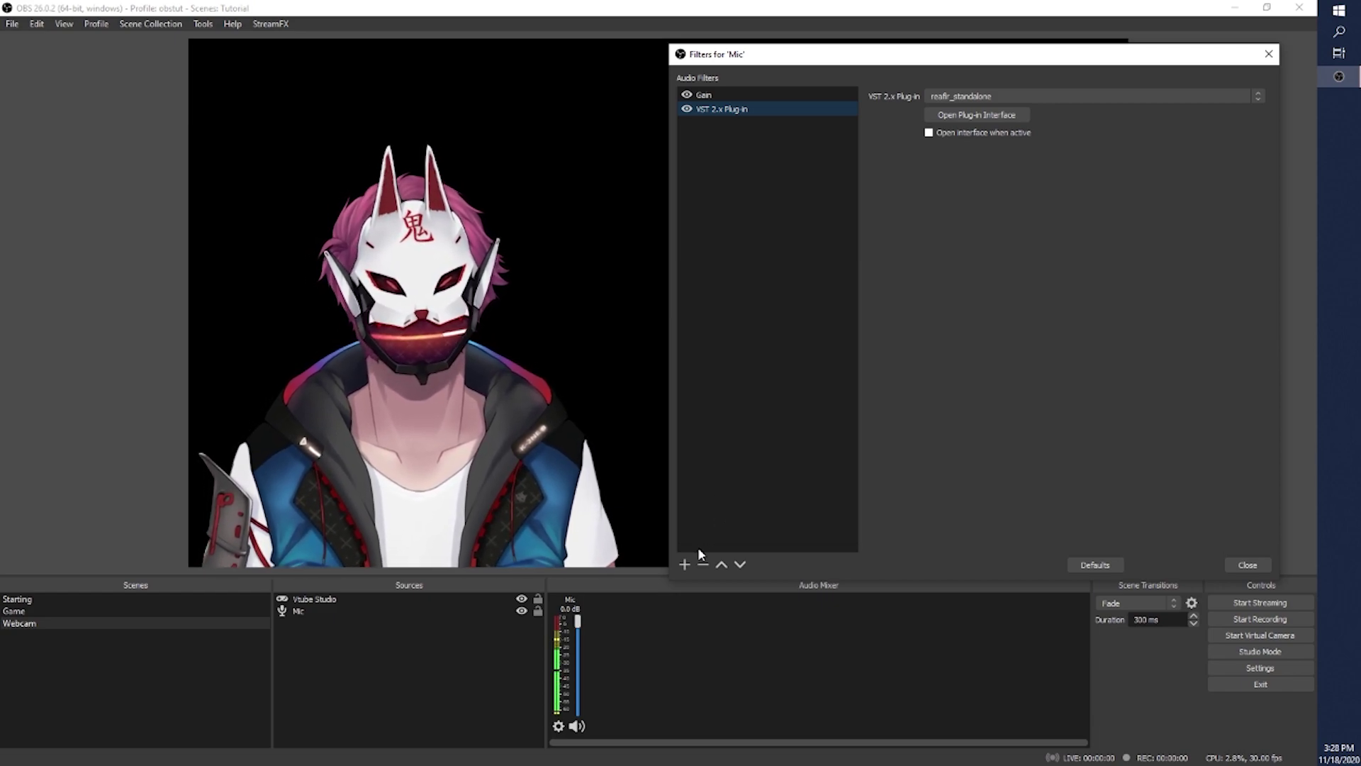
left_click(686, 565)
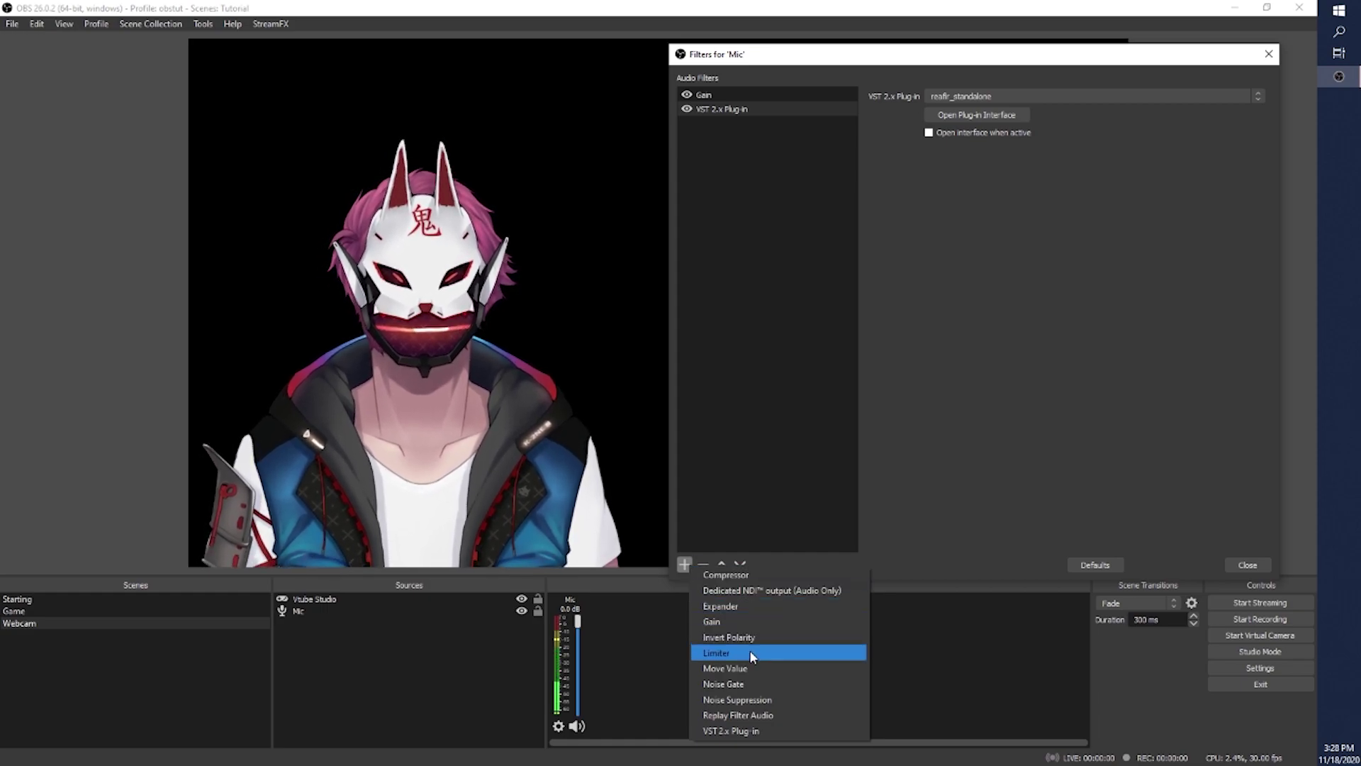
left_click(748, 730)
type("EQ")
left_click(947, 344)
- Load reaeq-standalone into the EQ filter and open its interface beside the avatar
left_click(1030, 97)
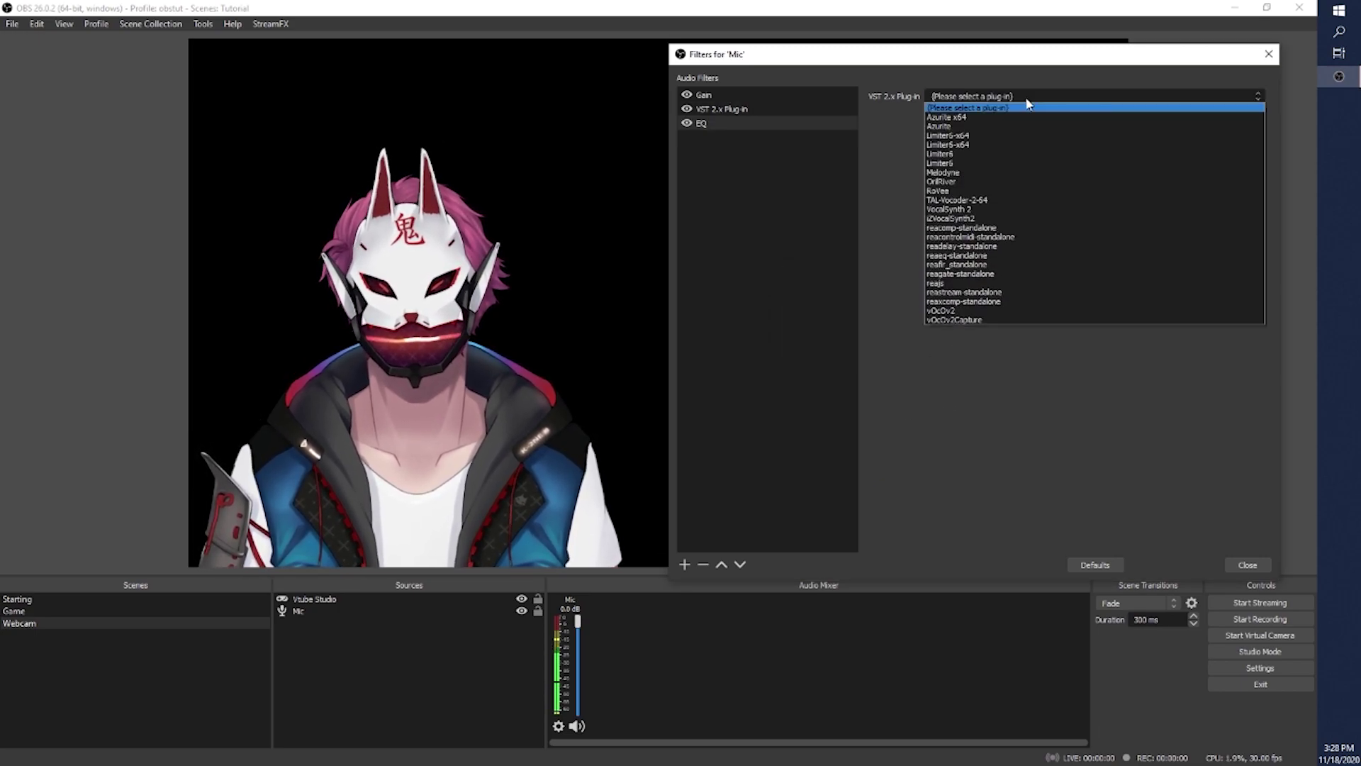
left_click(971, 256)
left_click(987, 121)
left_click_drag(686, 206, 1082, 248)
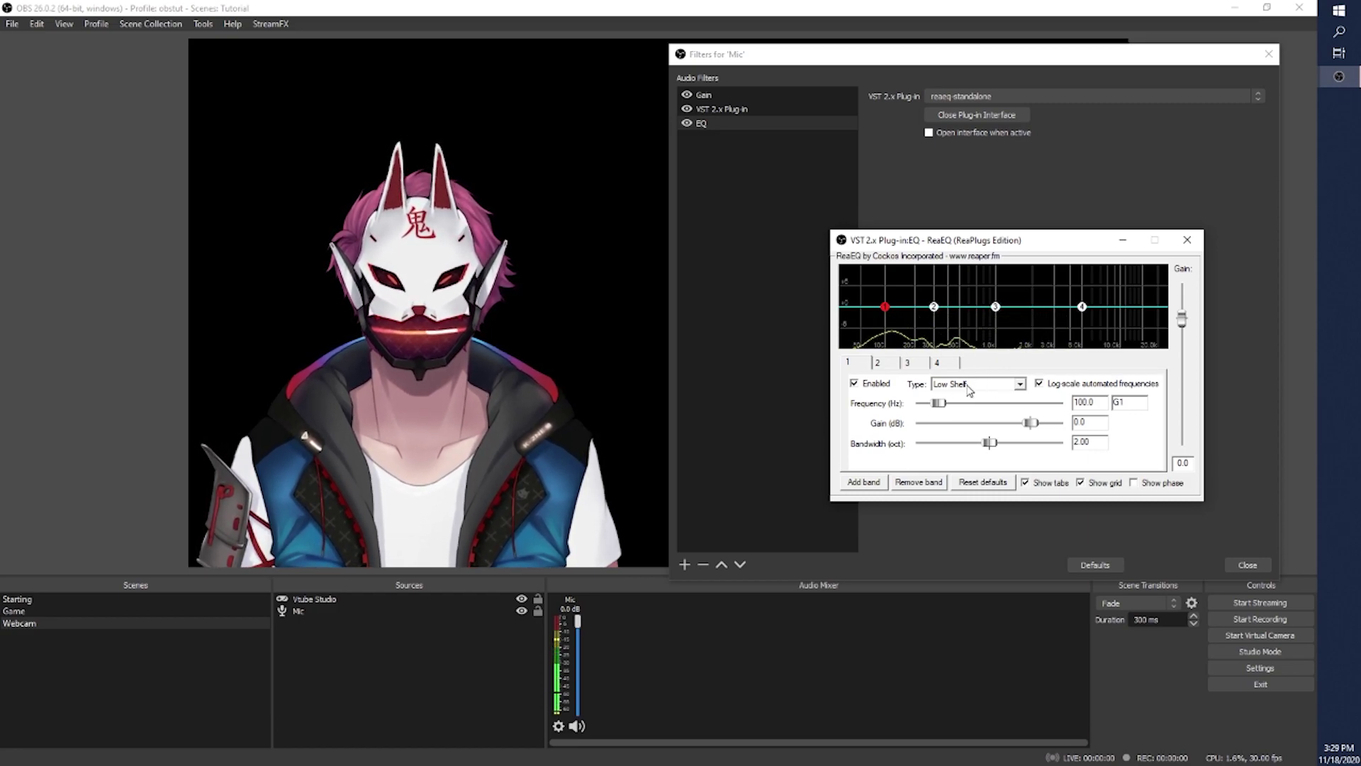
left_click_drag(885, 245, 925, 228)
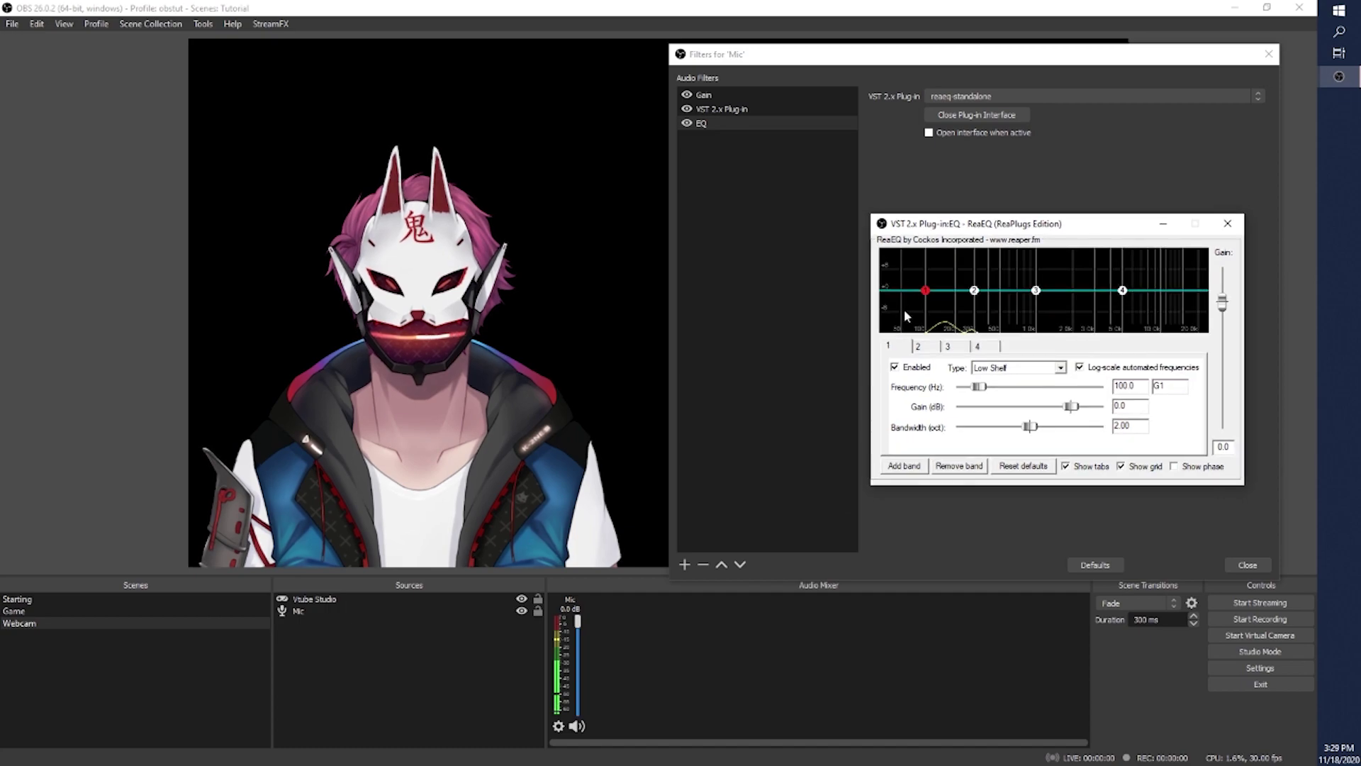
- Change ReaEQ band 1 to High Pass and raise its cutoff frequency to remove more low end
left_click(1015, 369)
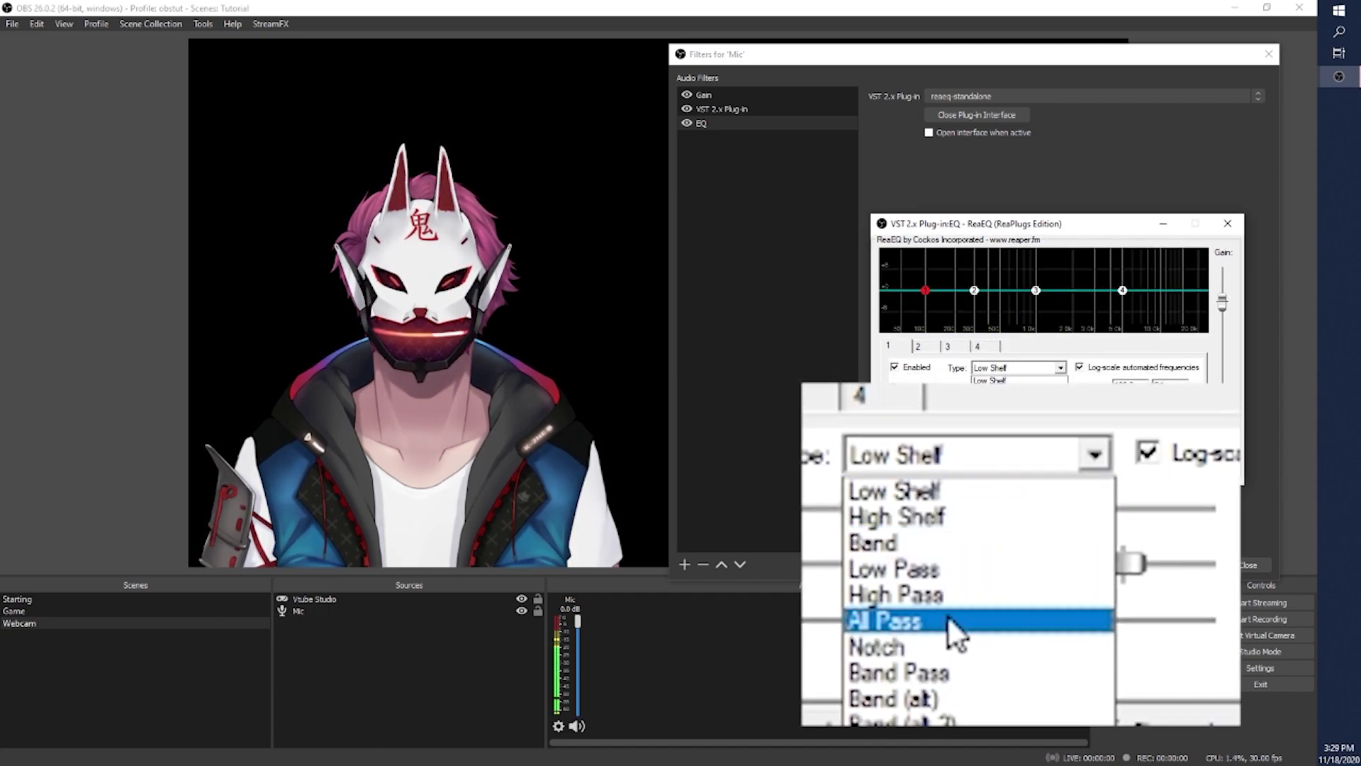
left_click(1010, 416)
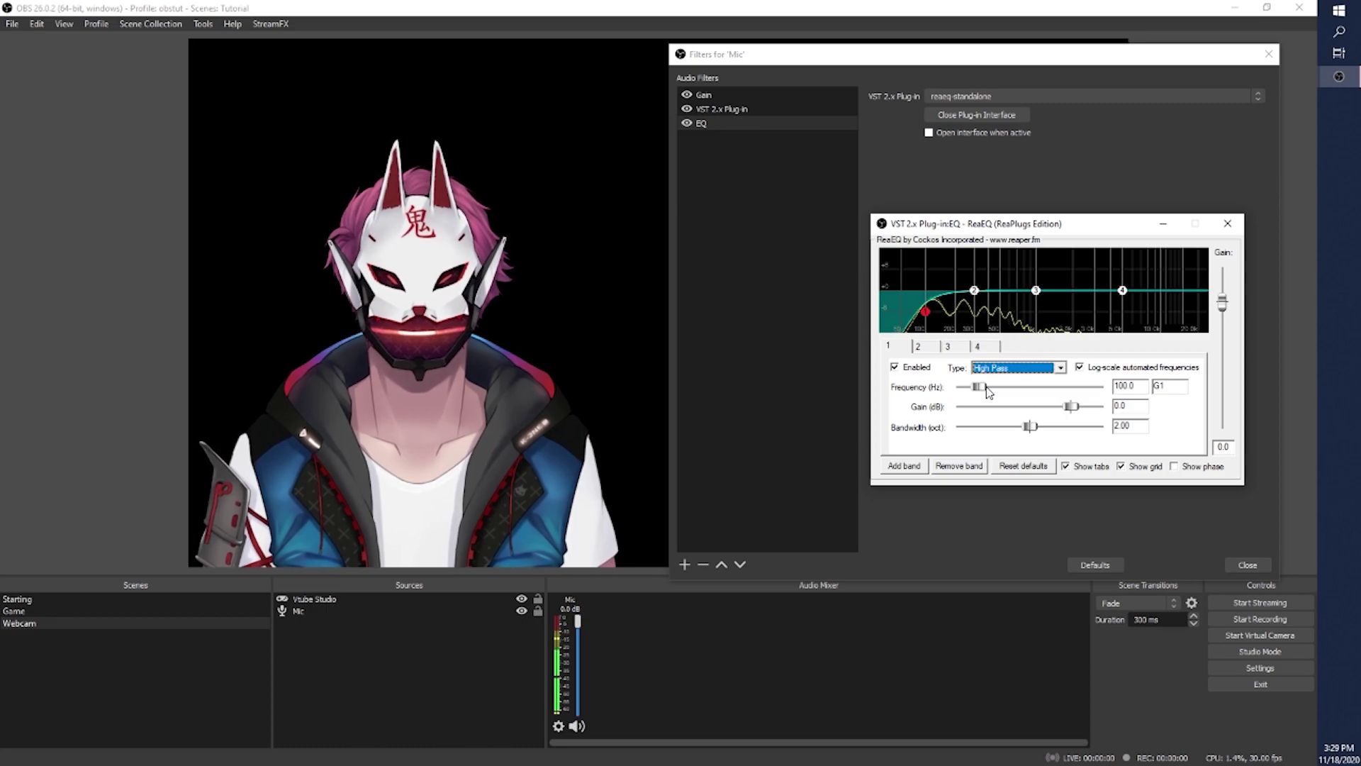
left_click_drag(986, 387, 991, 388)
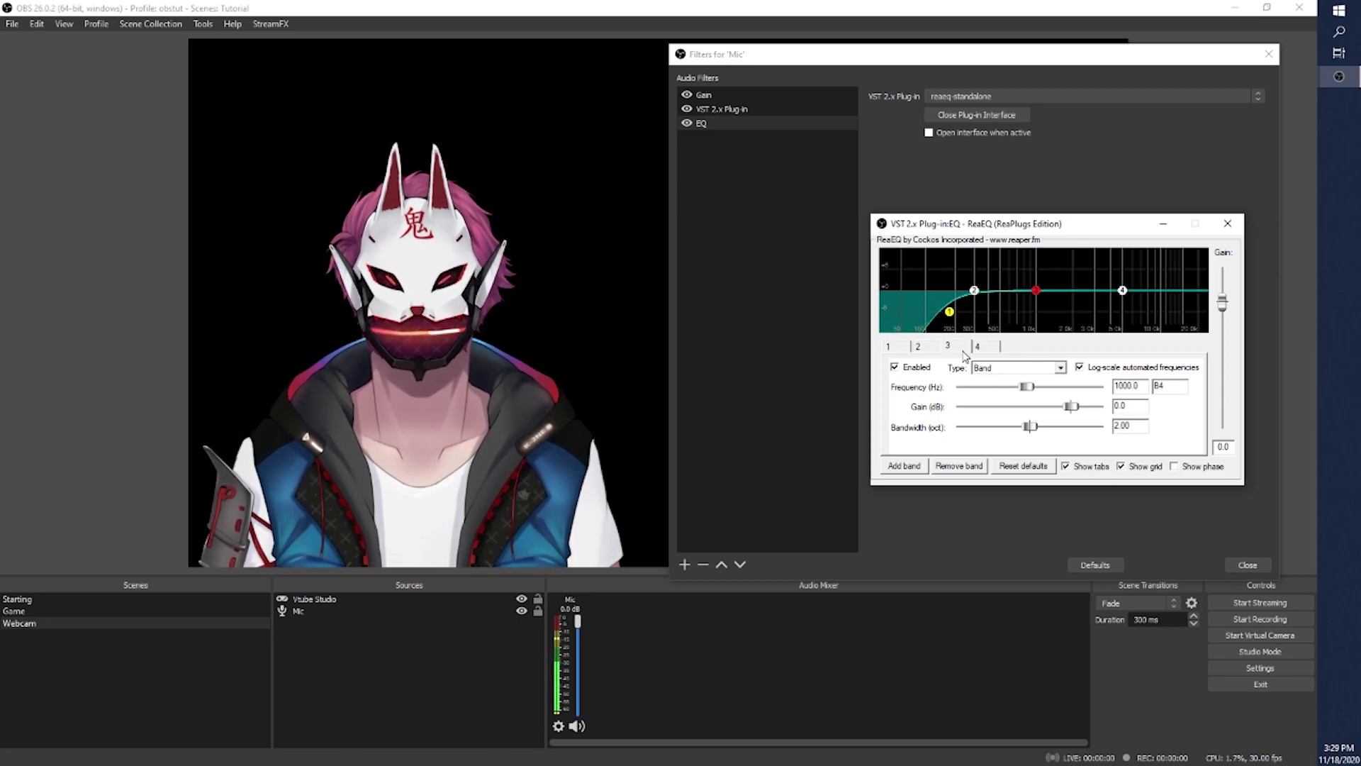
- Boost ReaEQ band 3 slightly near 2 kHz and set the band 4 High Shelf to about 13908 Hz with 1.4 dB gain
mouse_move(1037, 301)
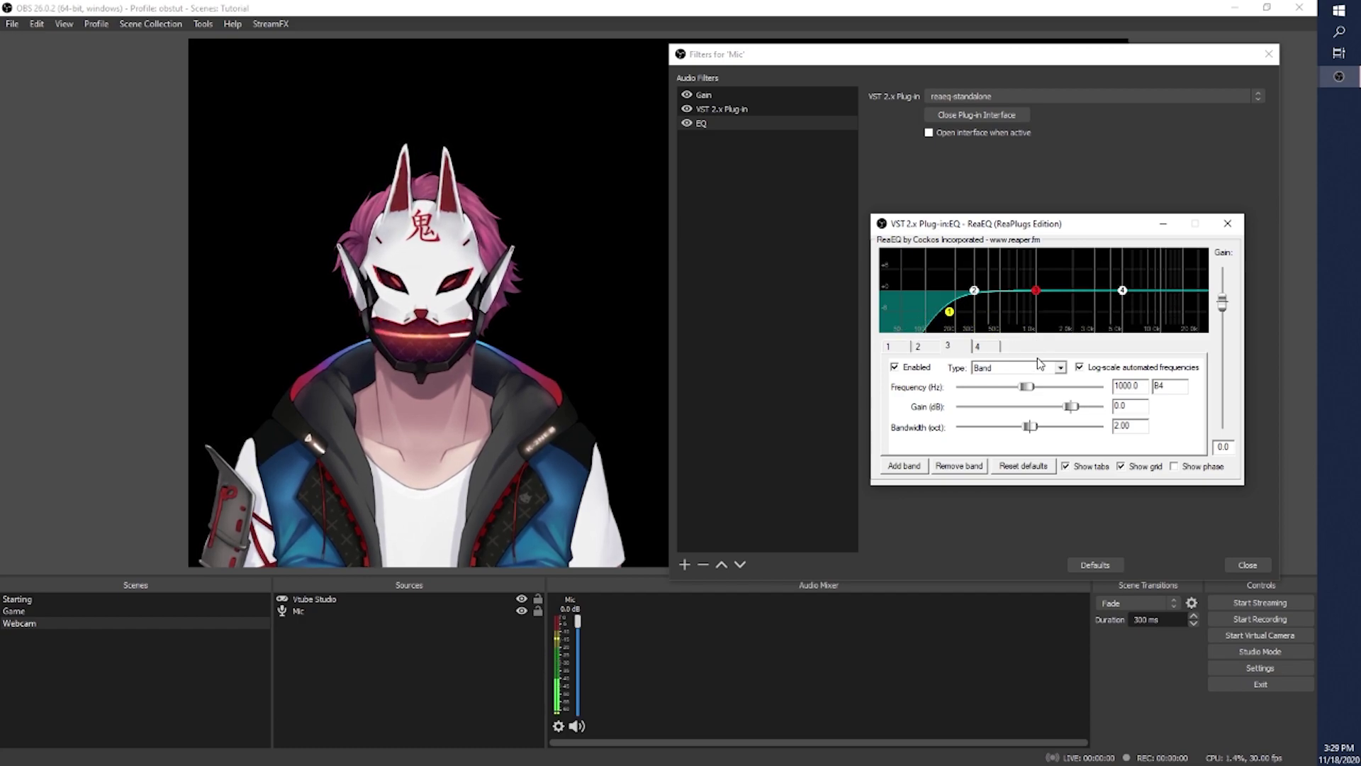
left_click_drag(1036, 301, 1183, 293)
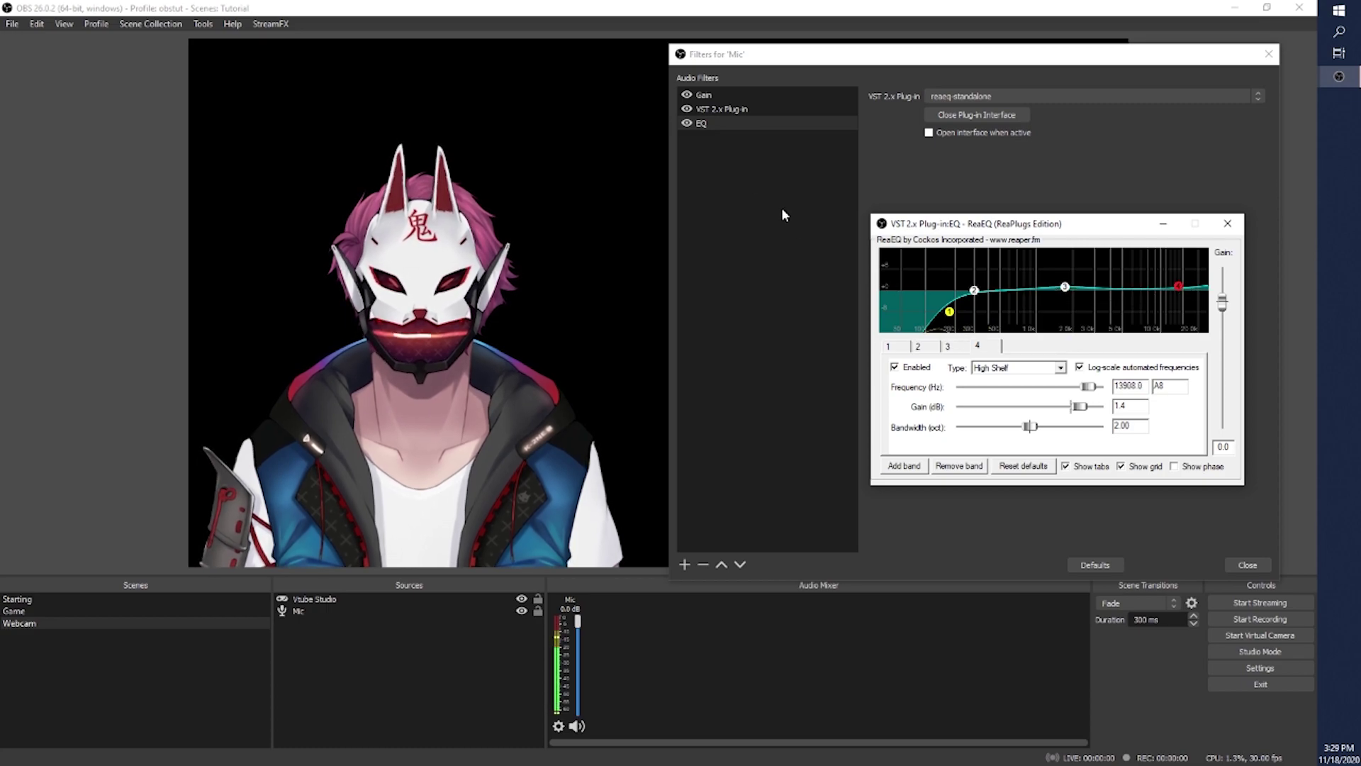
- Toggle the EQ filter to compare the sound, bring ReaEQ back to review the curve, and close its interface
left_click(687, 123)
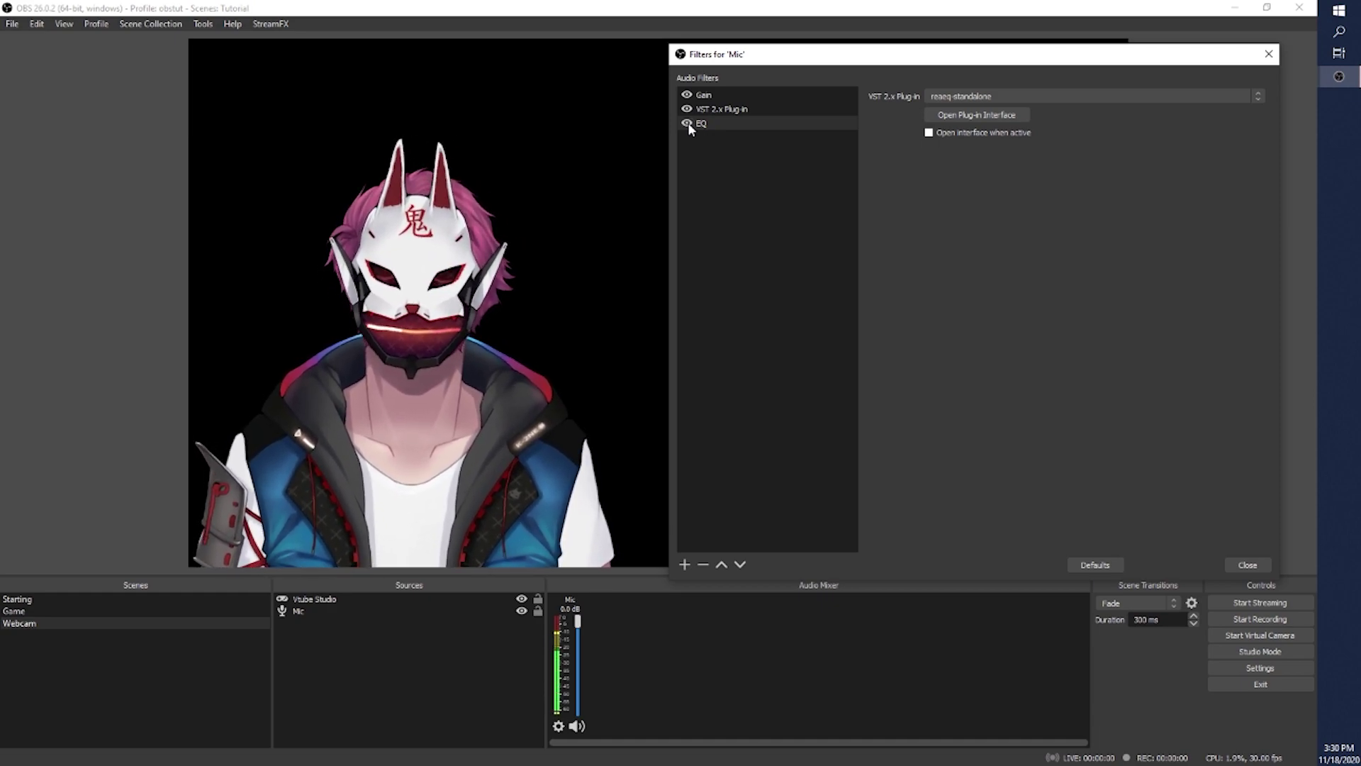
mouse_move(1339, 76)
left_click(1234, 177)
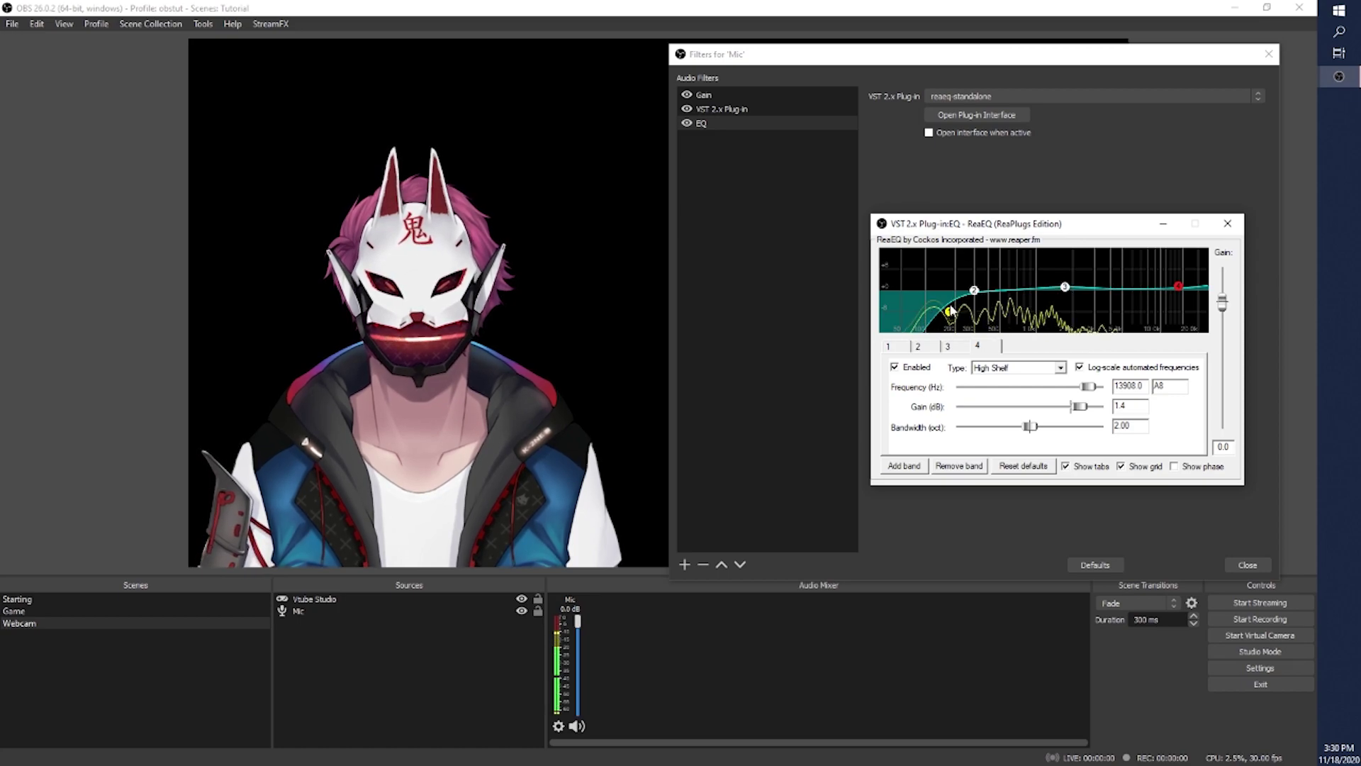
mouse_move(952, 322)
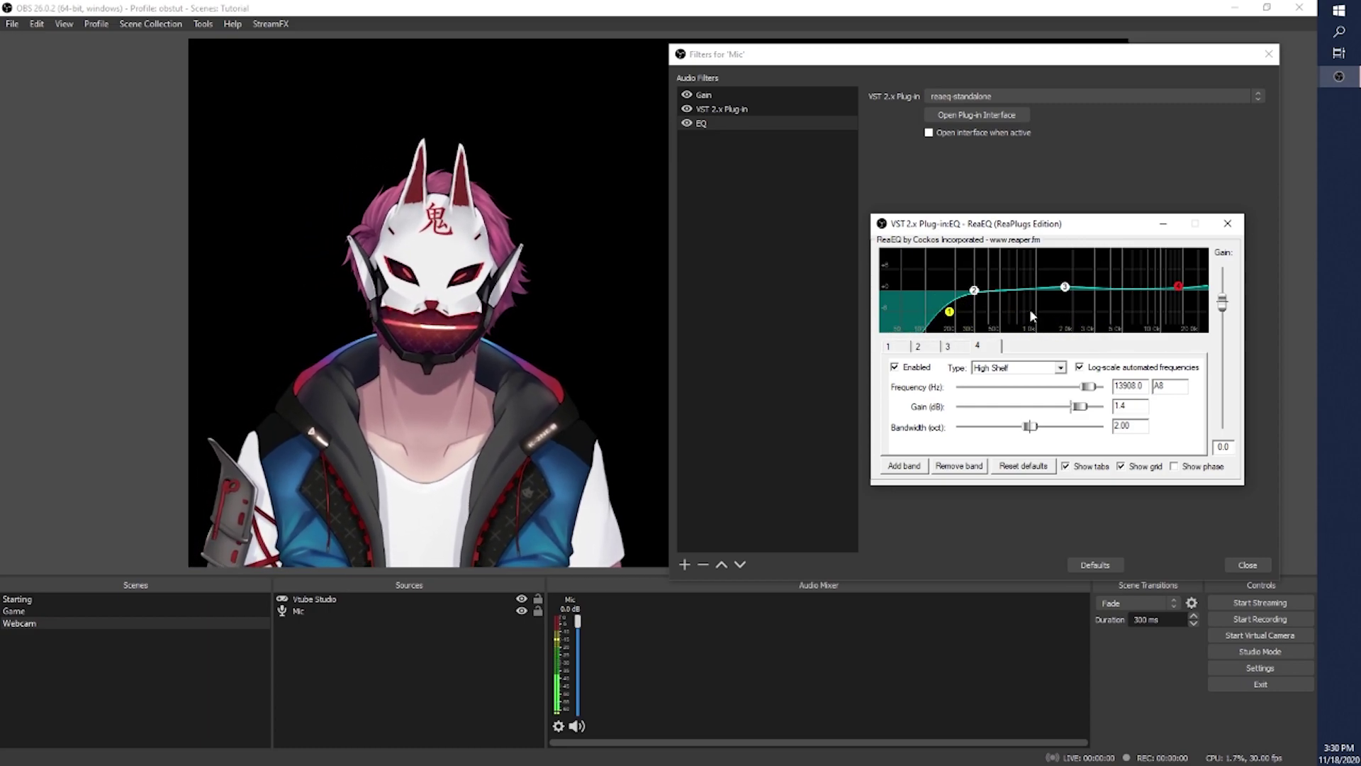
left_click(1234, 225)
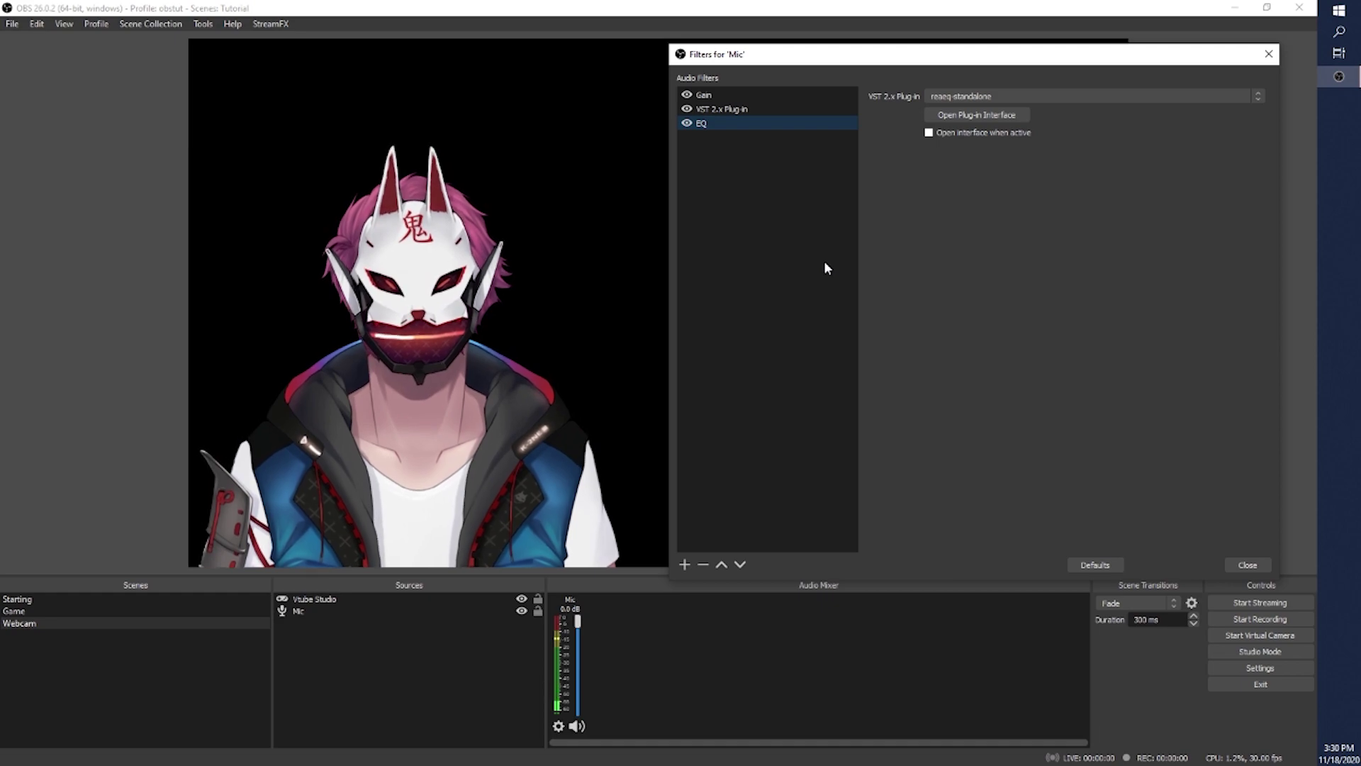
- Add a VST 2.x Plug-in filter named comp to the Mic source
left_click(684, 564)
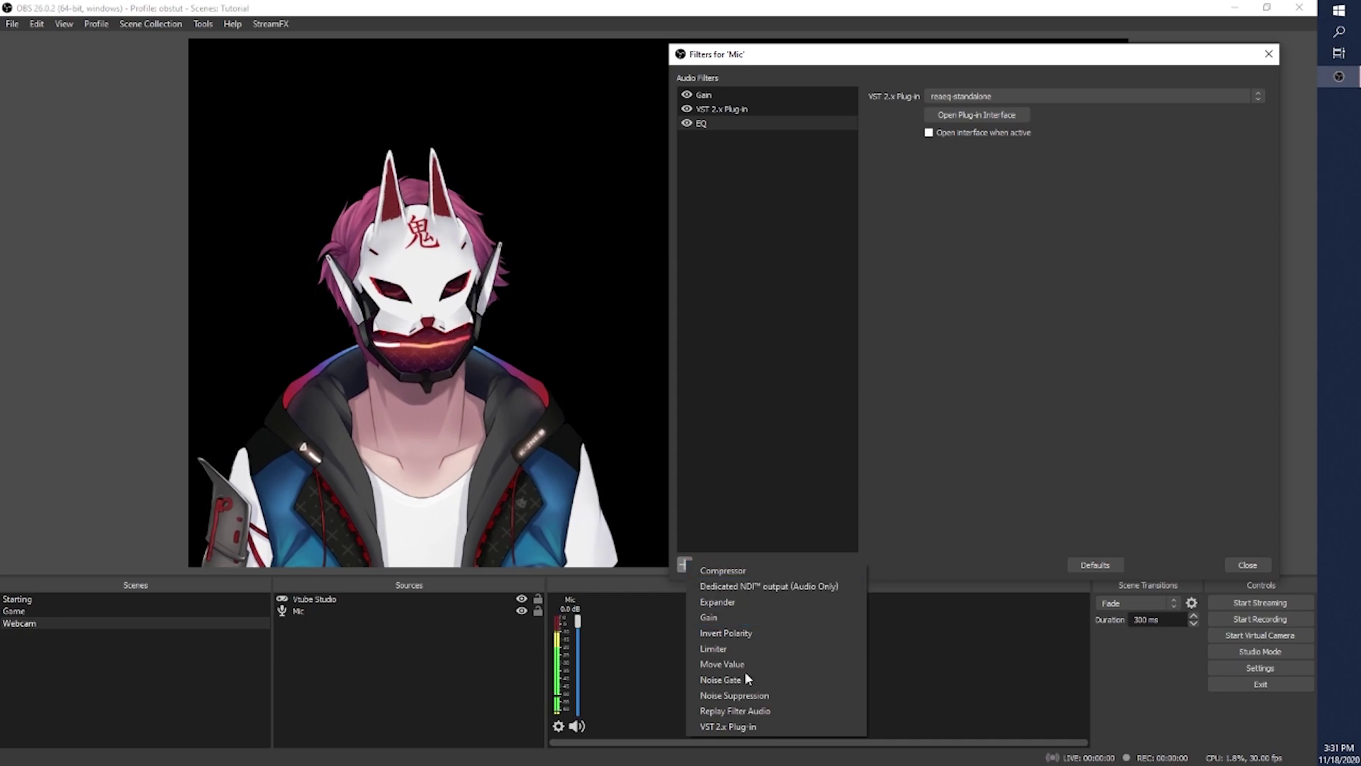
left_click(751, 724)
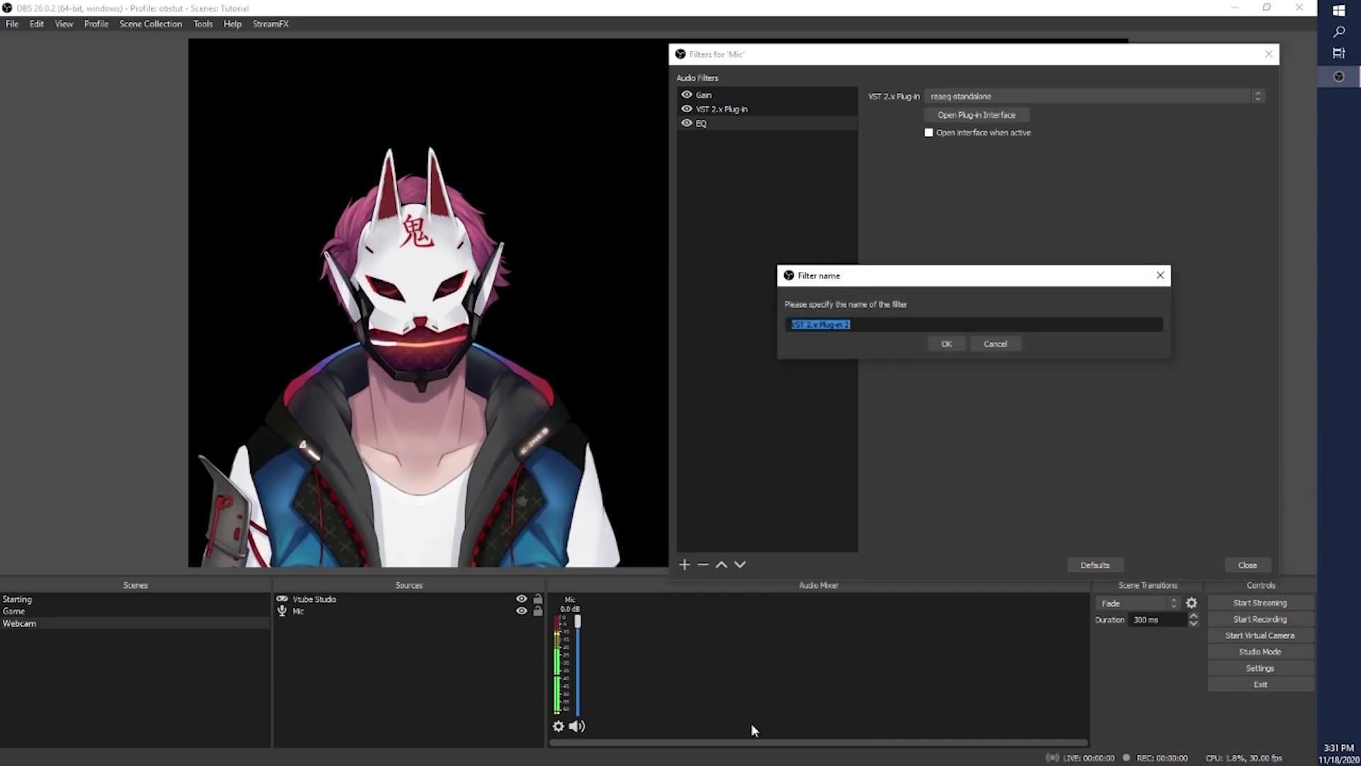
type("comp")
key("Return")
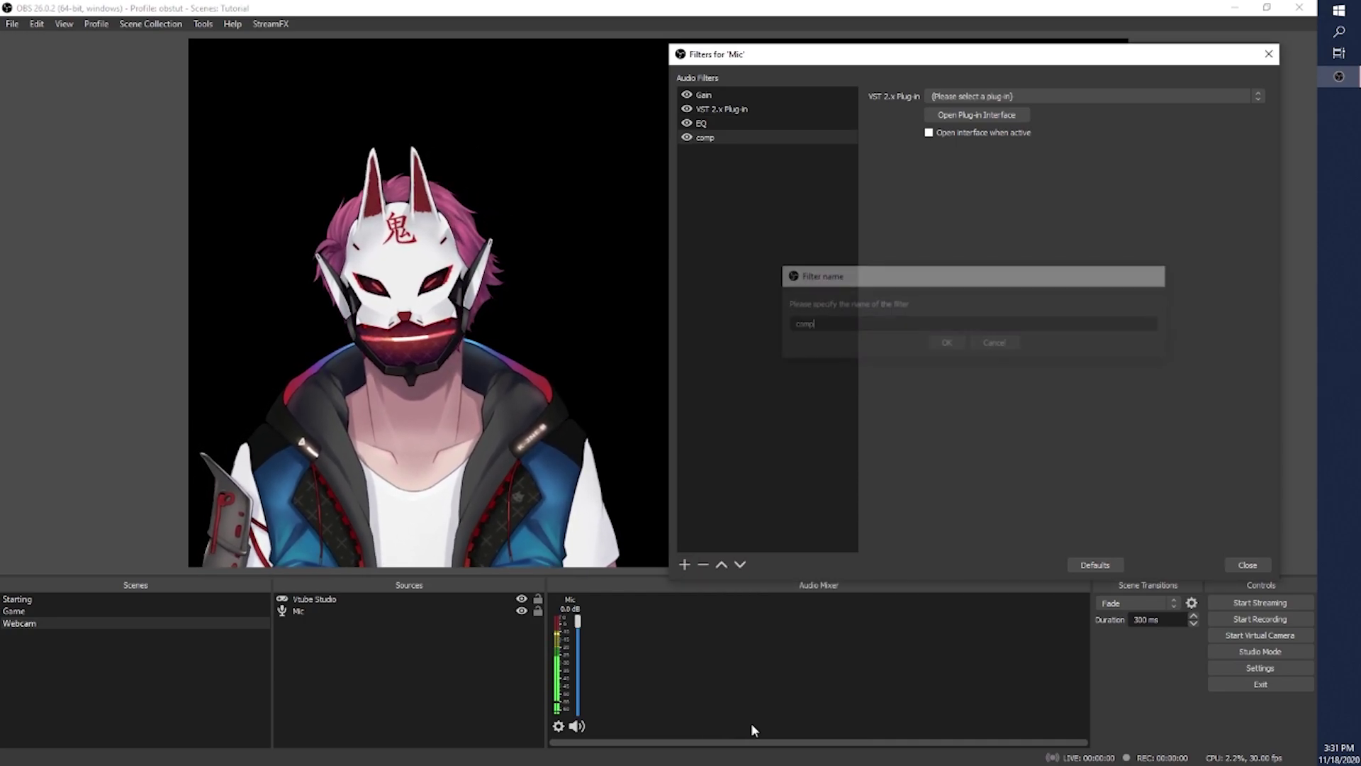
- Load reacomp-standalone into the comp filter and open its interface beside the avatar
left_click(1032, 102)
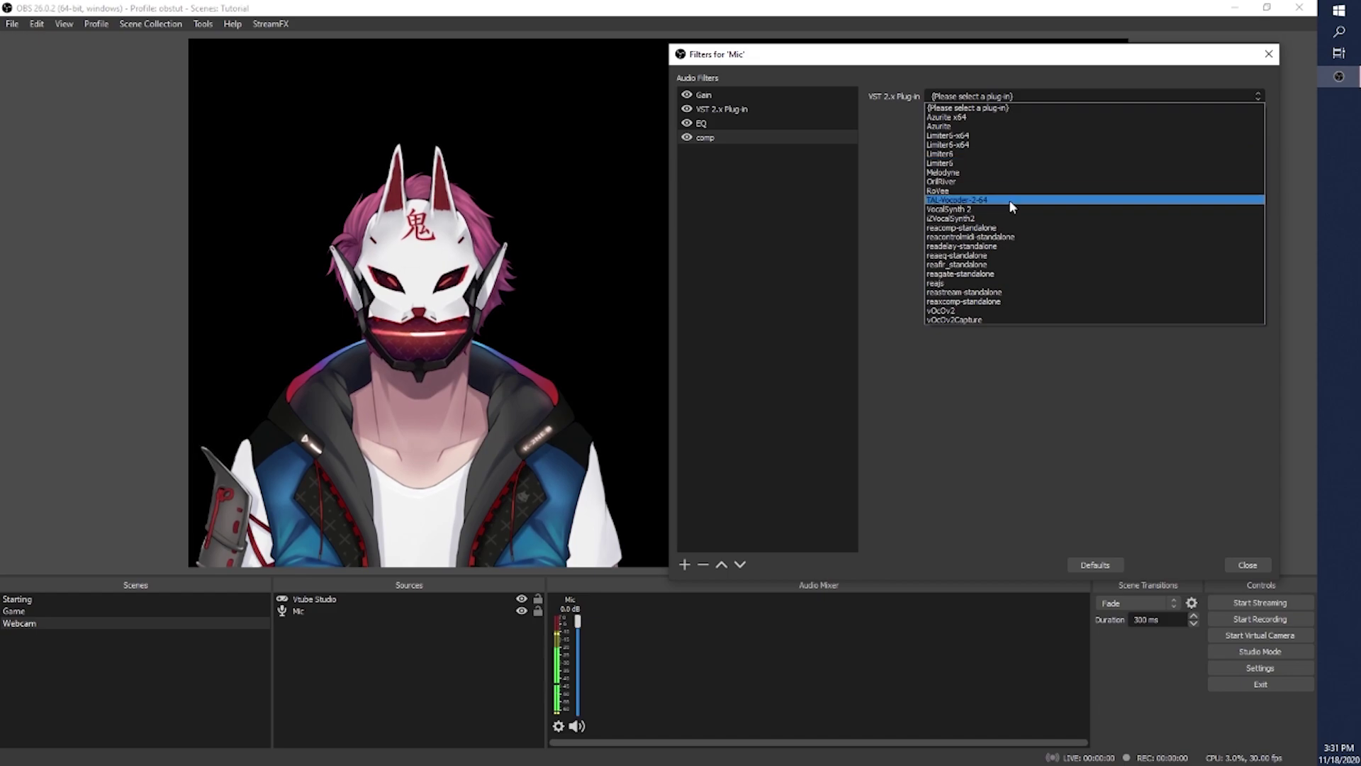
left_click(1011, 218)
left_click(993, 117)
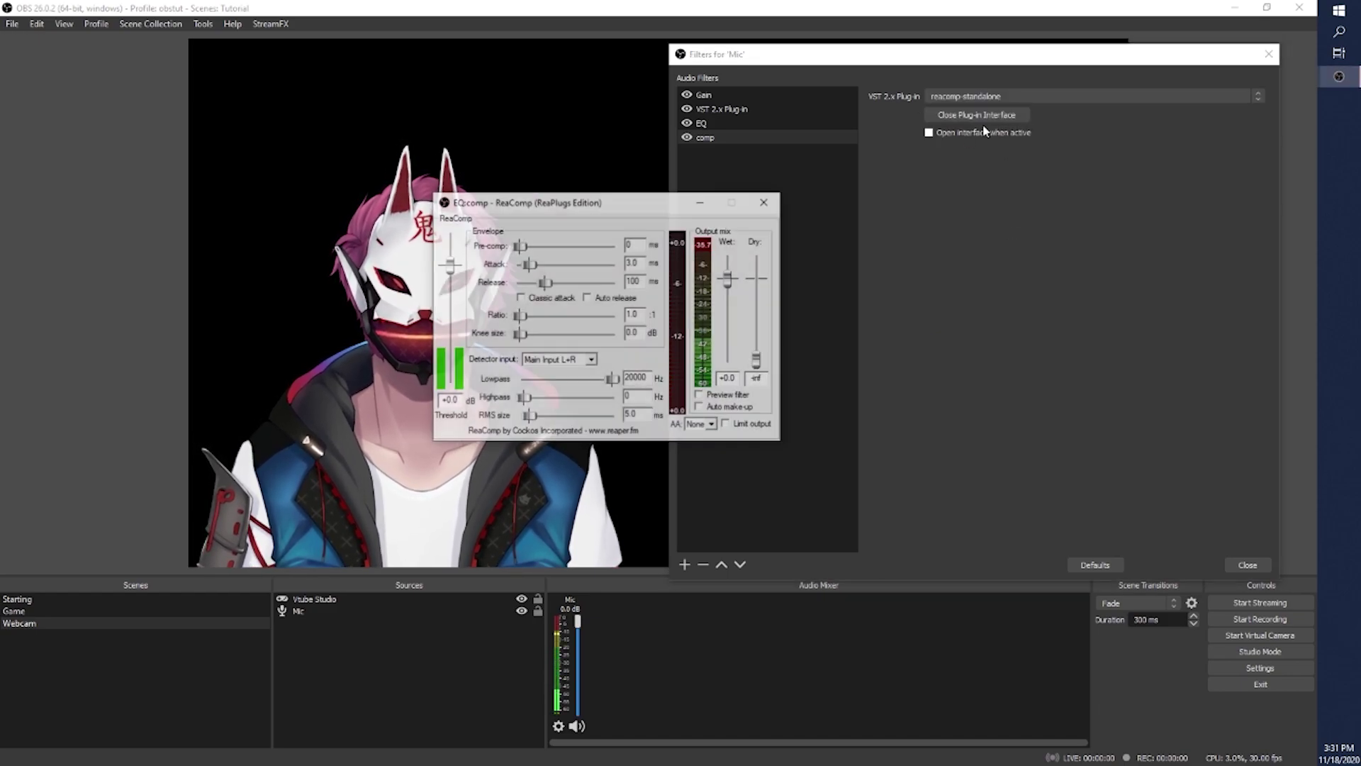
left_click_drag(645, 203, 1060, 244)
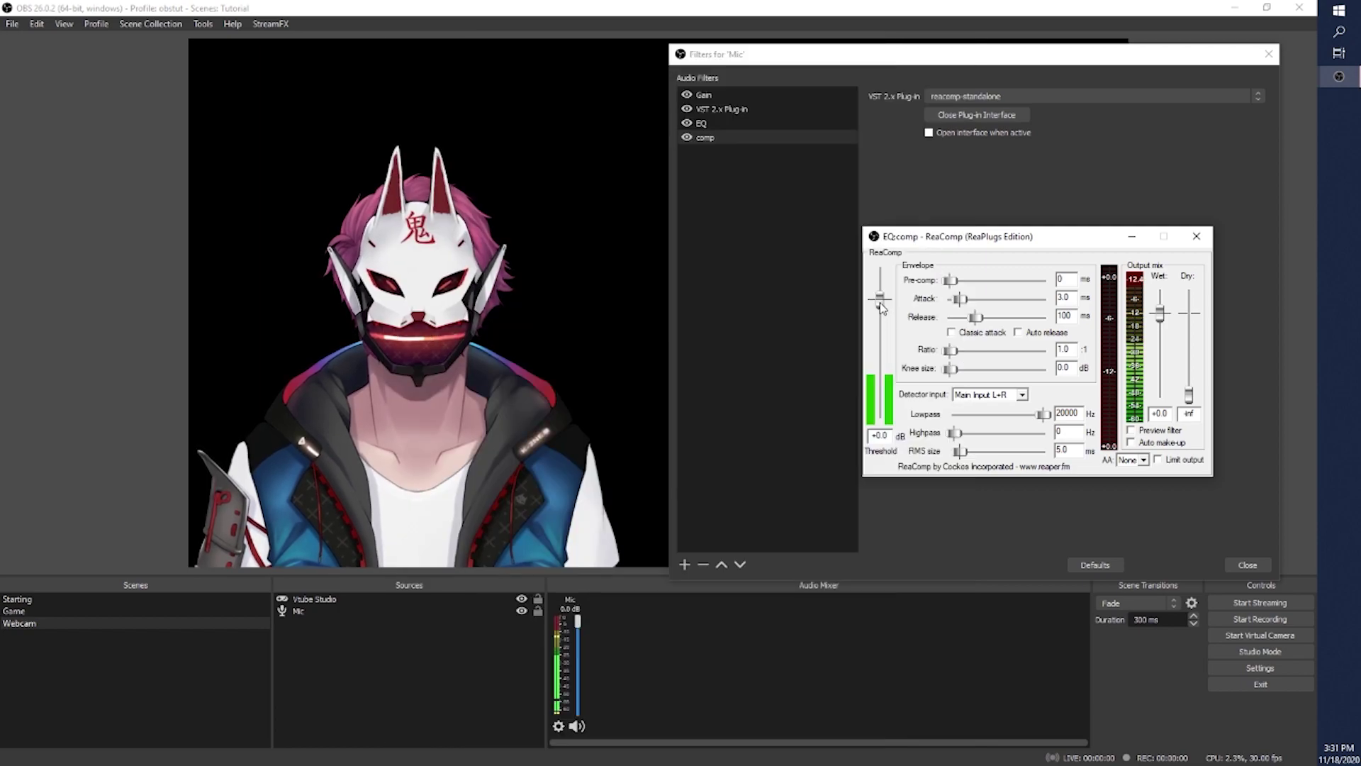
- Set the ReaComp threshold to -20.5 dB, the ratio to 4:1 and the knee size to 3.0 dB
left_click_drag(880, 303, 882, 364)
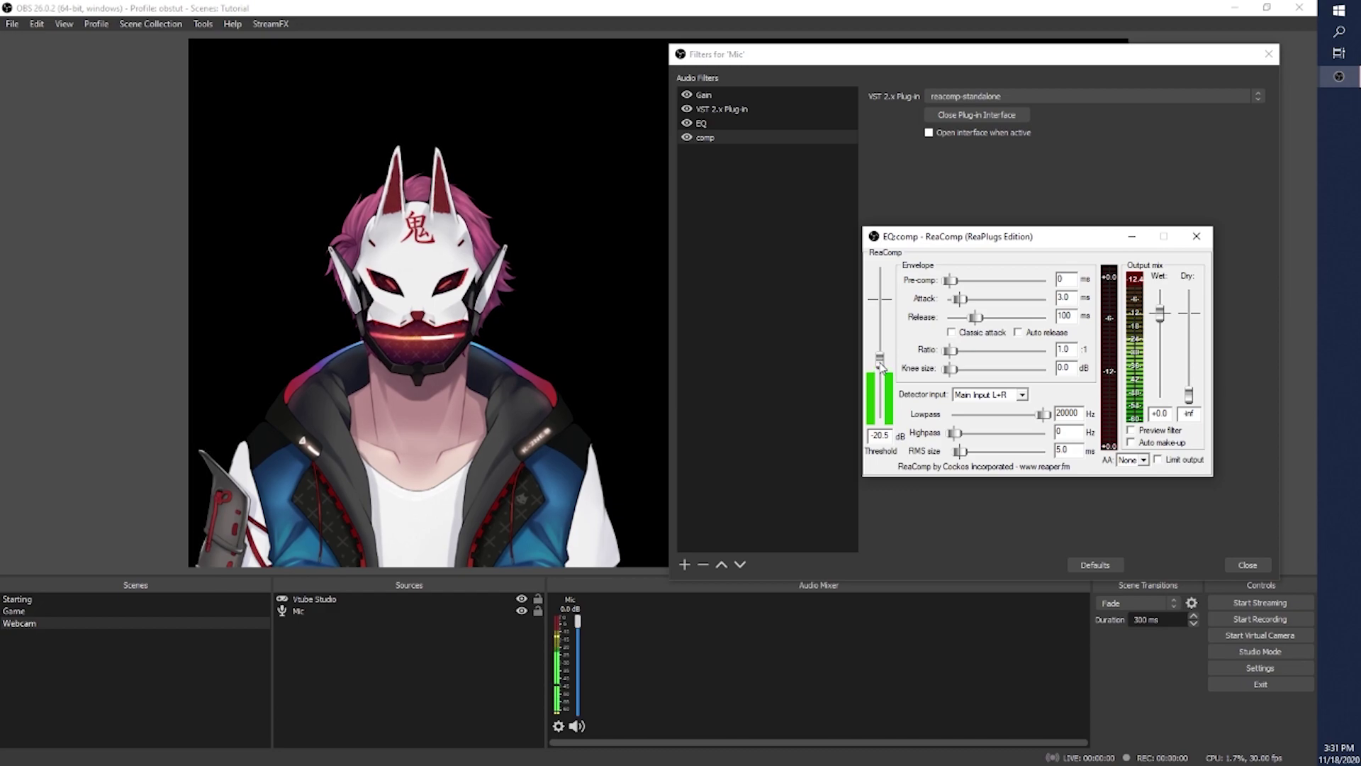
left_click_drag(881, 364, 881, 365)
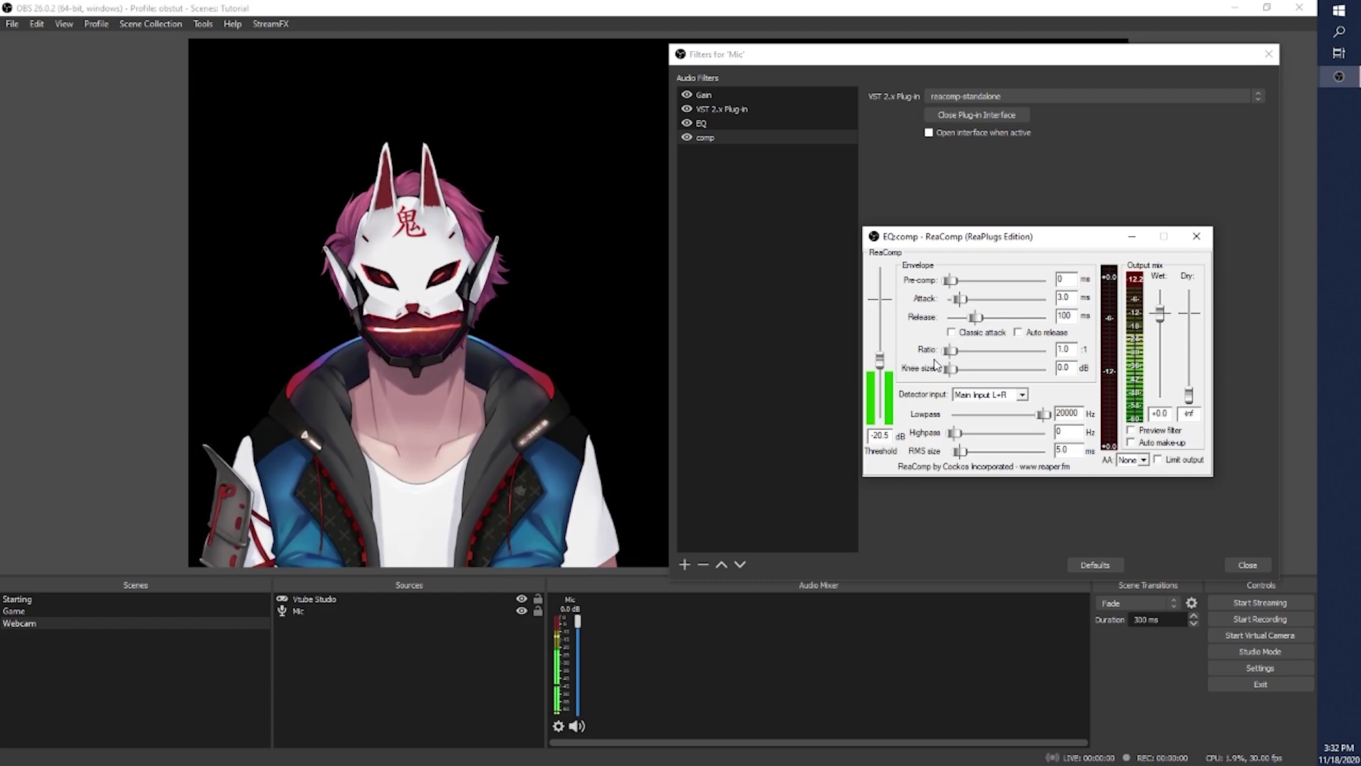
double_click(1069, 348)
type("4")
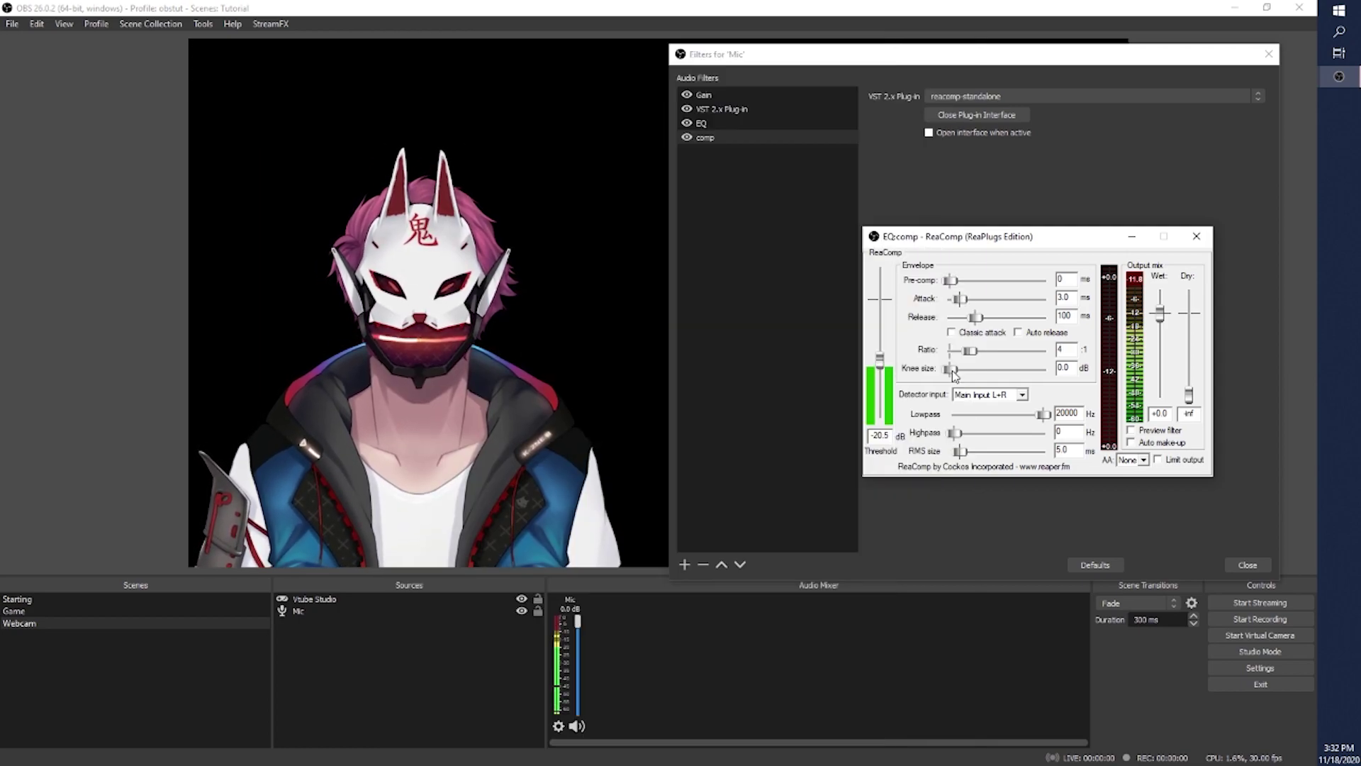
left_click_drag(954, 374, 965, 376)
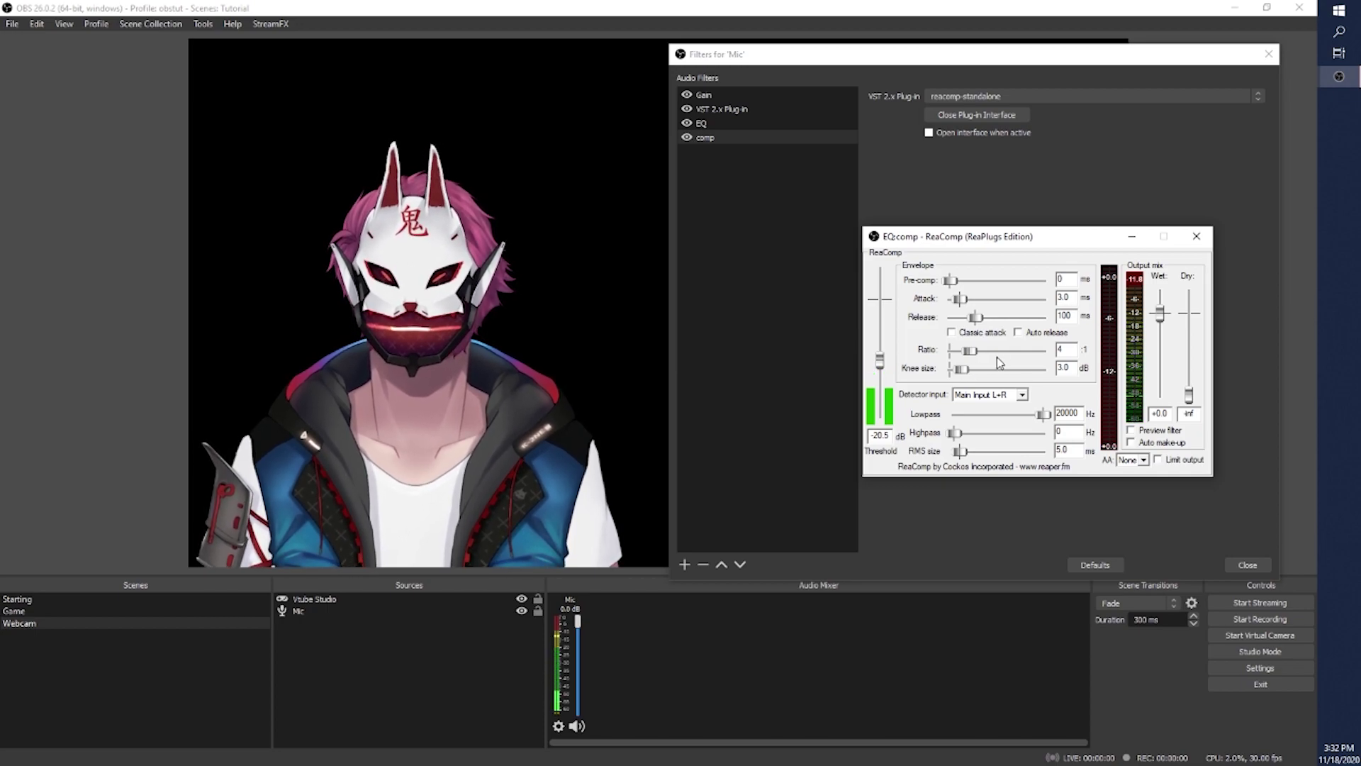
- Move the ReaComp window lower and toggle the comp filter to compare the compression
left_click_drag(919, 245, 898, 286)
left_click(686, 137)
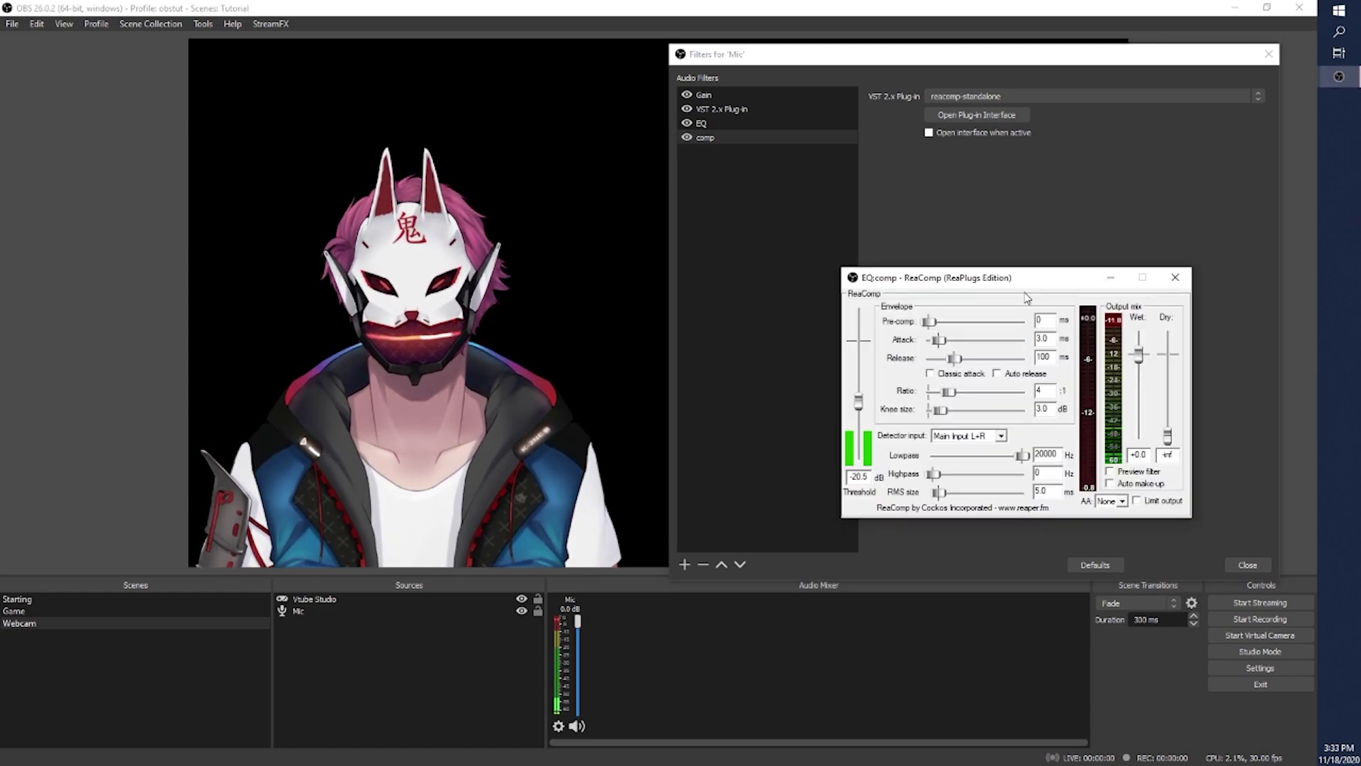
- Turn on Limit output in ReaComp and try adjusting the Wet level, returning it to +0.0 dB
left_click(1139, 502)
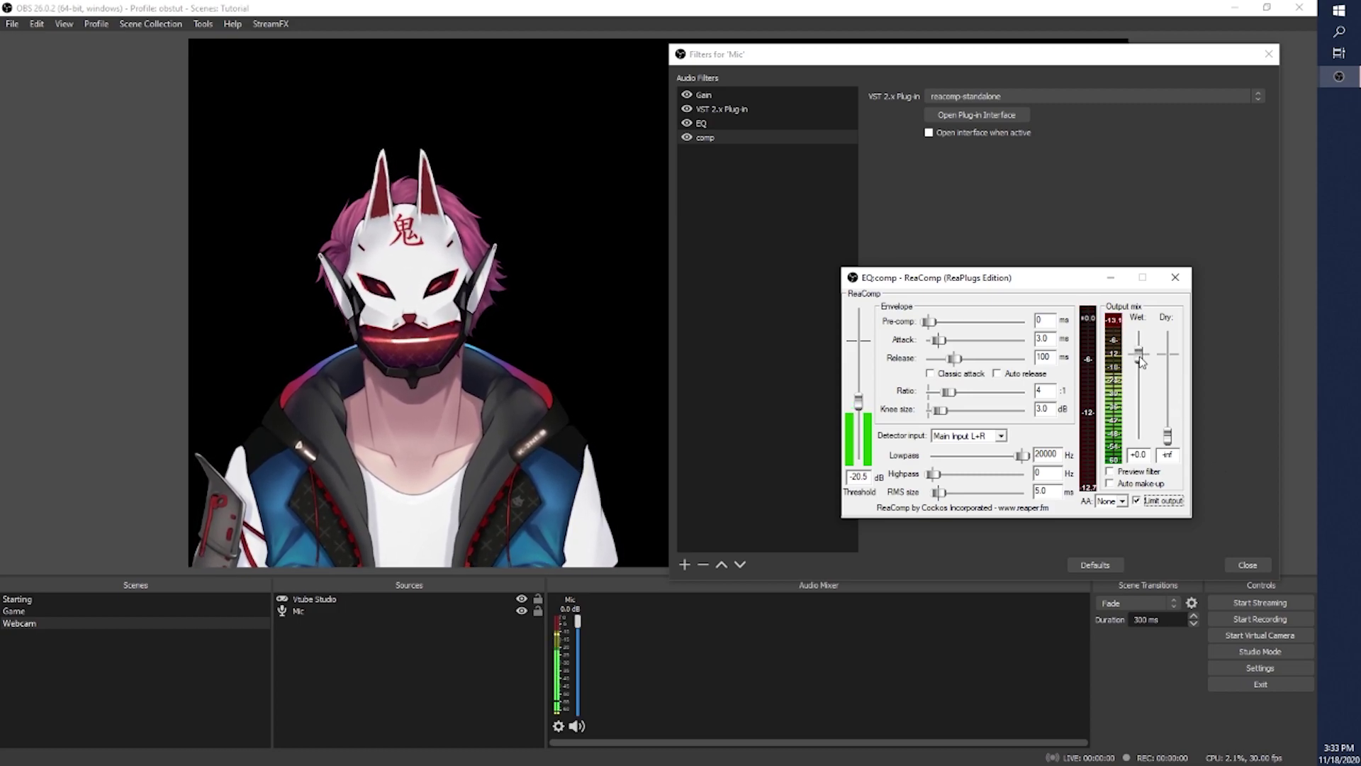
left_click_drag(1142, 361, 1142, 353)
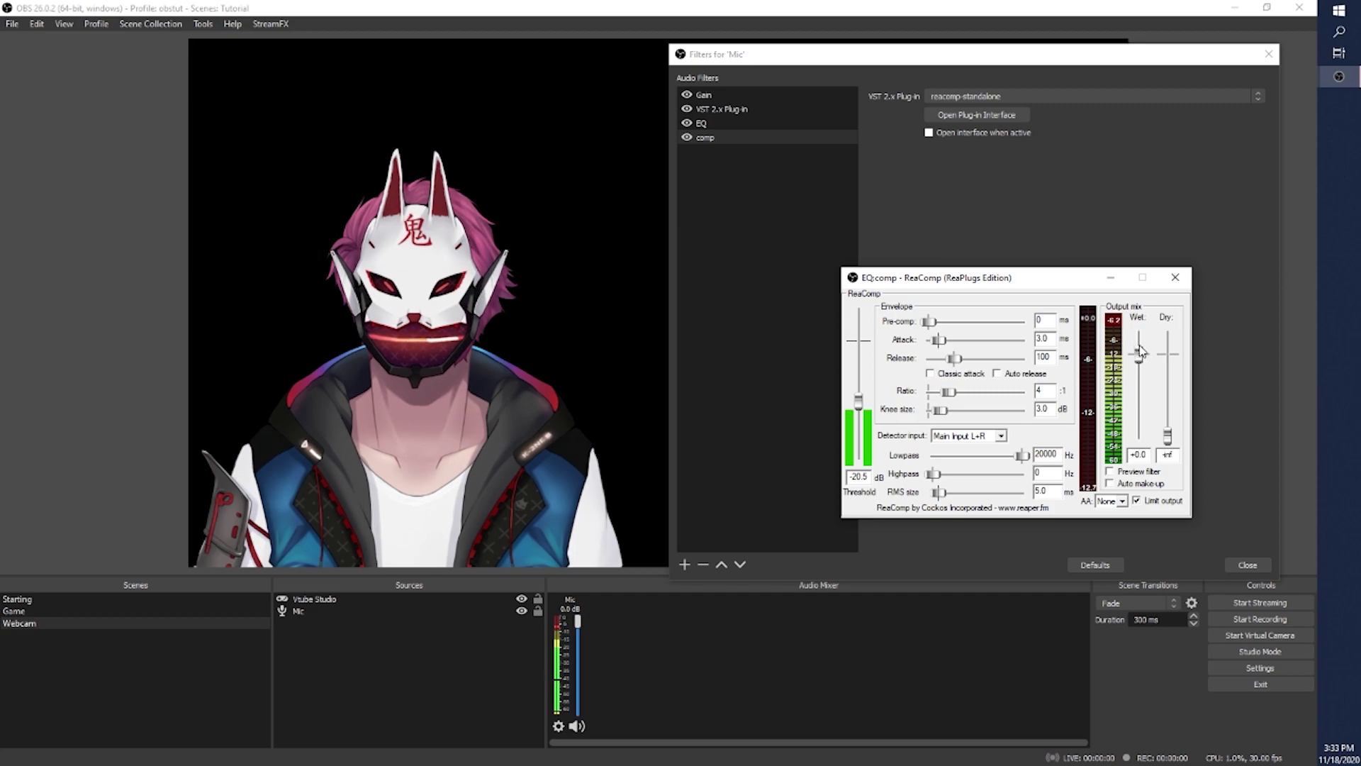
double_click(1140, 347)
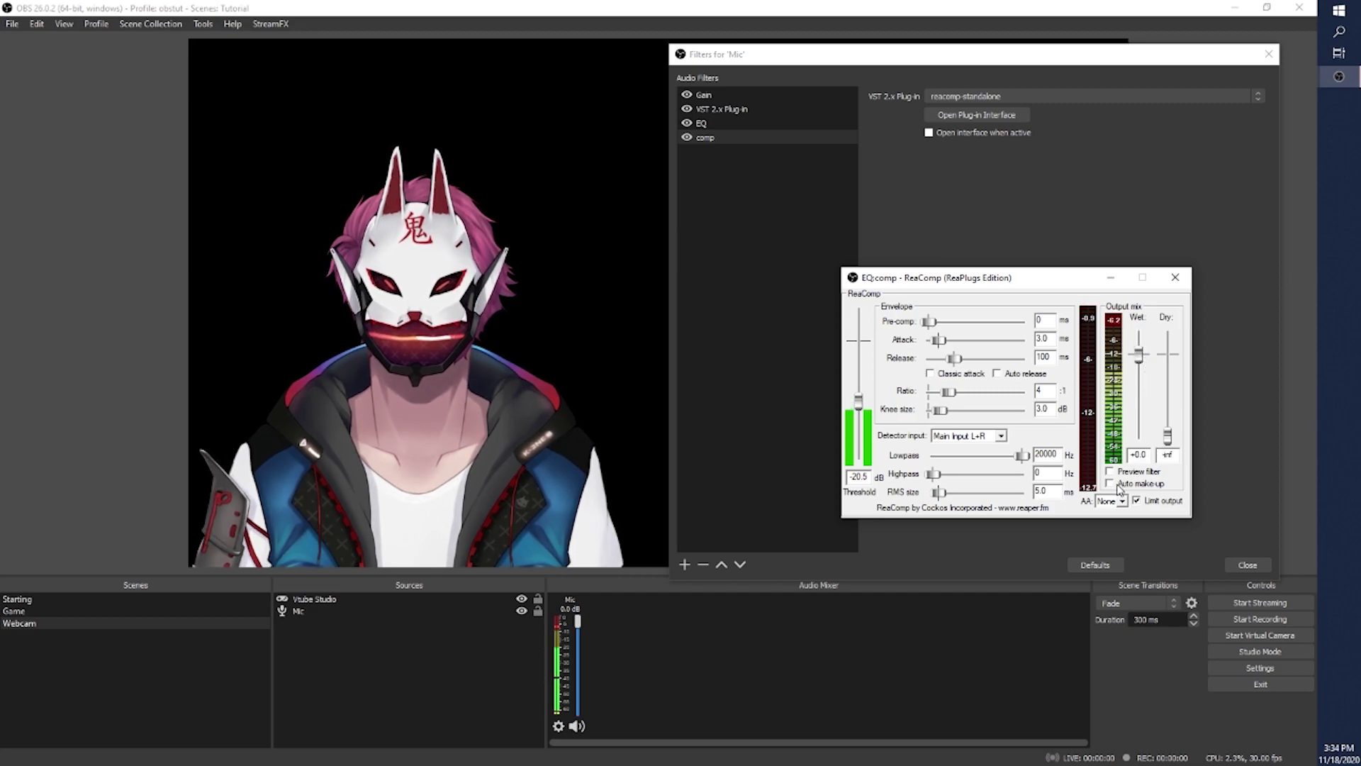
- Turn on Auto make-up in ReaComp, clear the output peak reading, and close the interface
left_click(1111, 484)
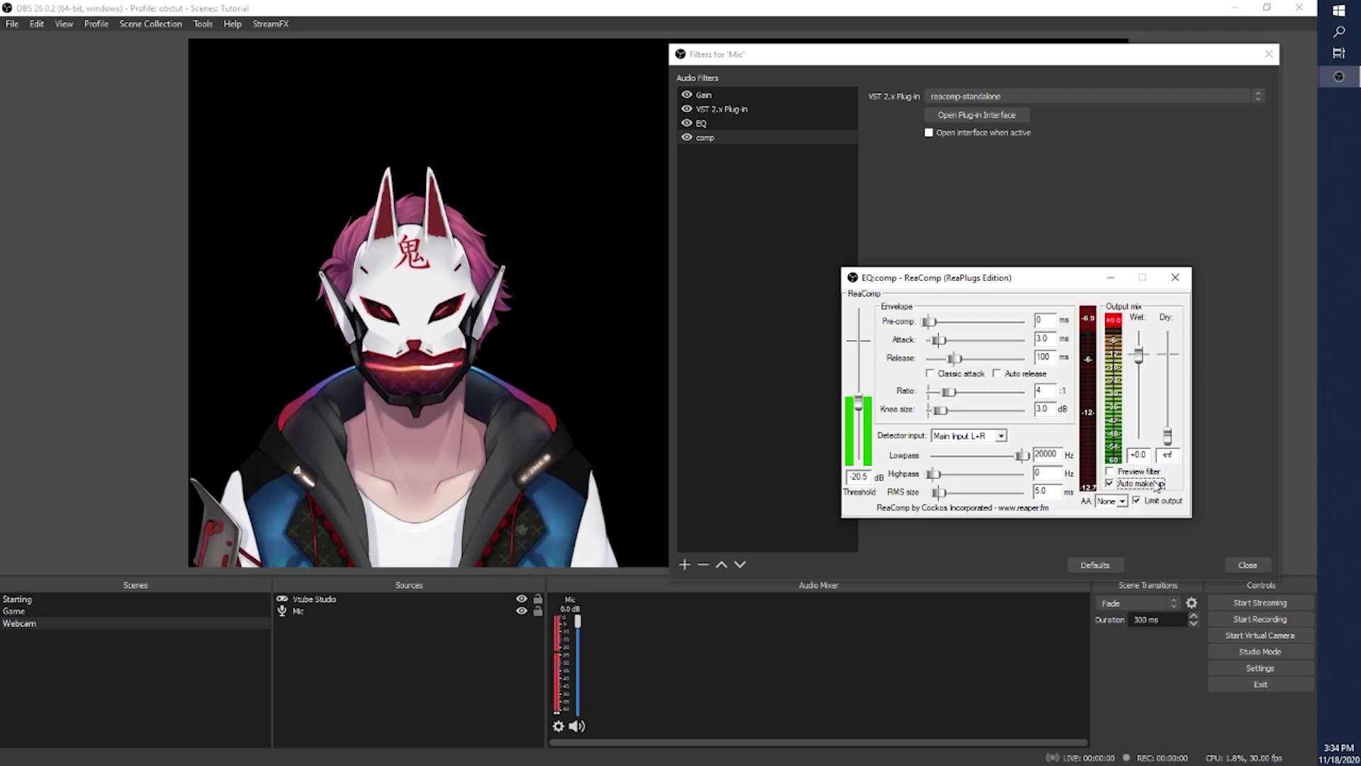
left_click(1115, 321)
left_click(1175, 278)
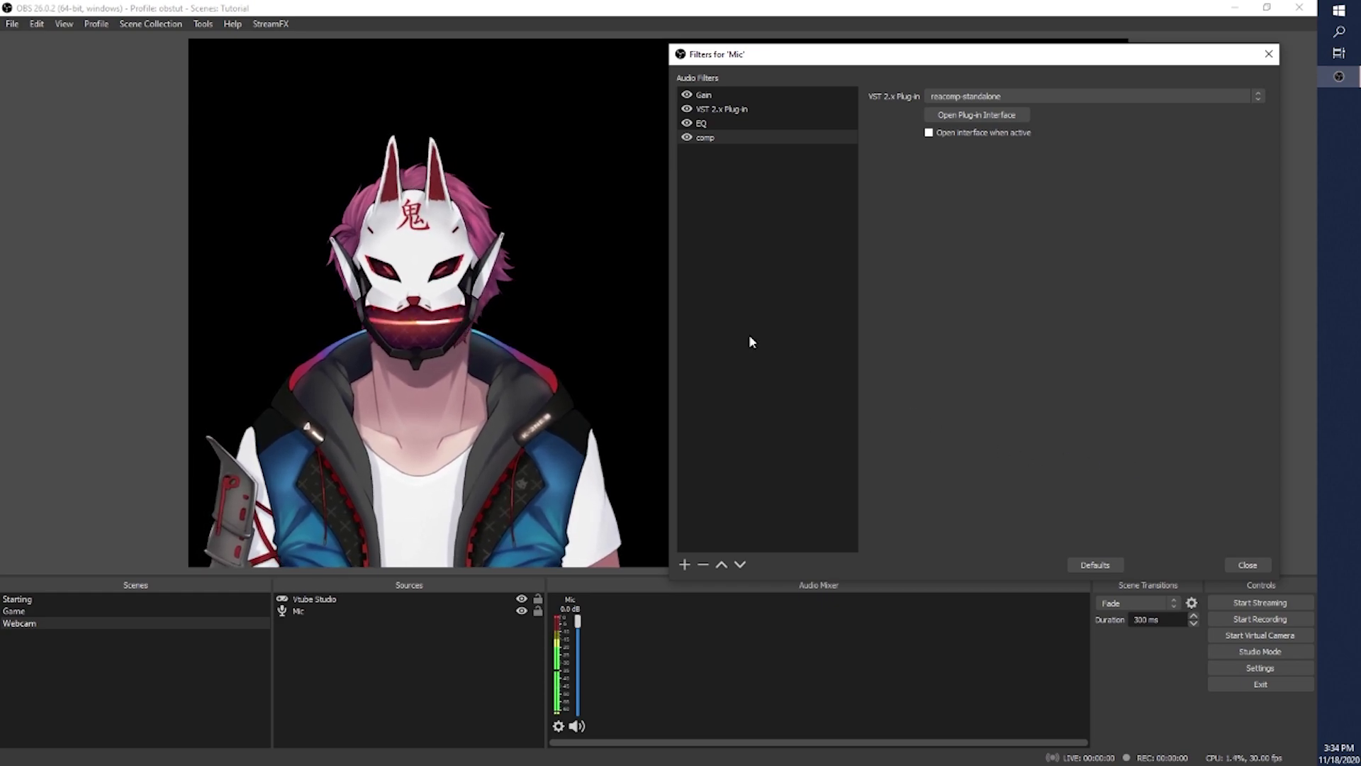
- Disable the VST 2.x Plug-in, EQ, comp and Gain filters to hear the unprocessed microphone
left_click(687, 108)
left_click(687, 122)
left_click(687, 137)
left_click(687, 95)
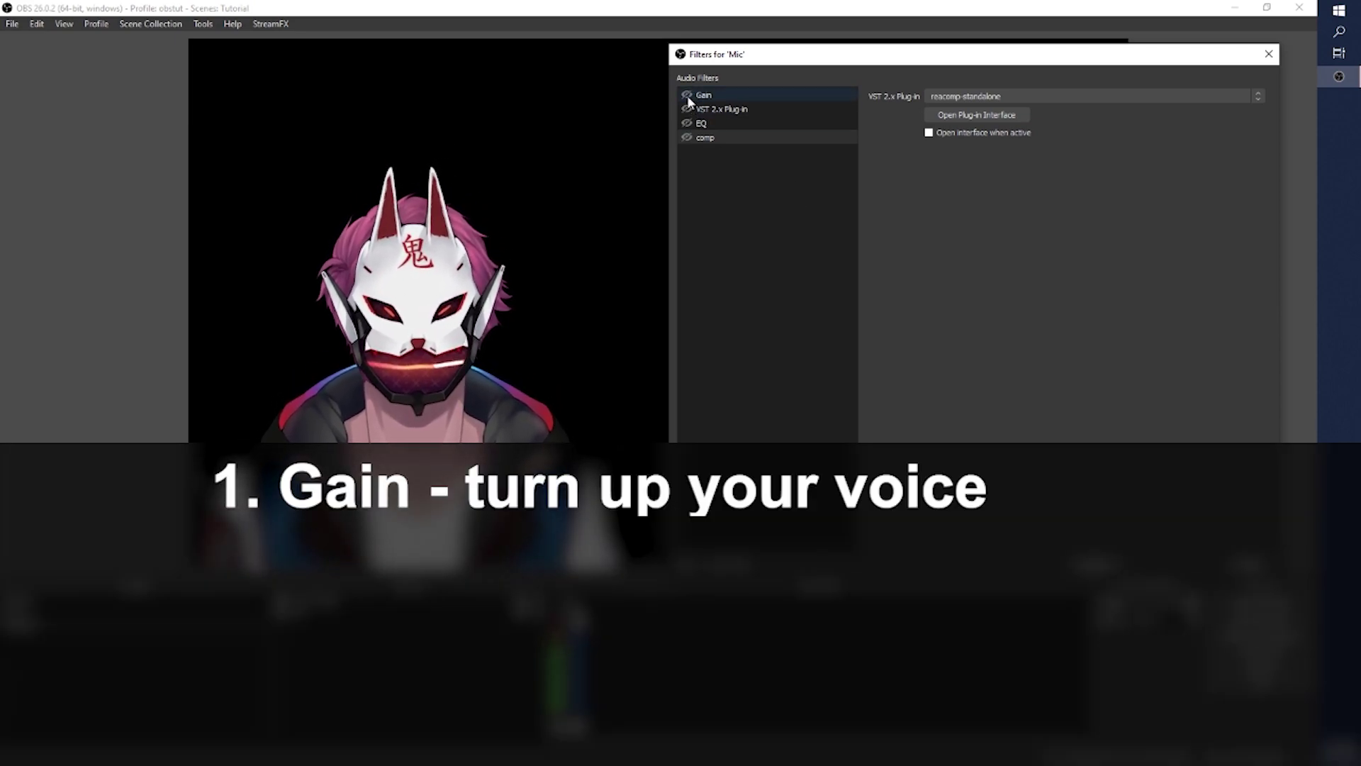
- Re-enable the Gain, VST 2.x Plug-in, EQ and comp filters on the microphone
left_click(686, 94)
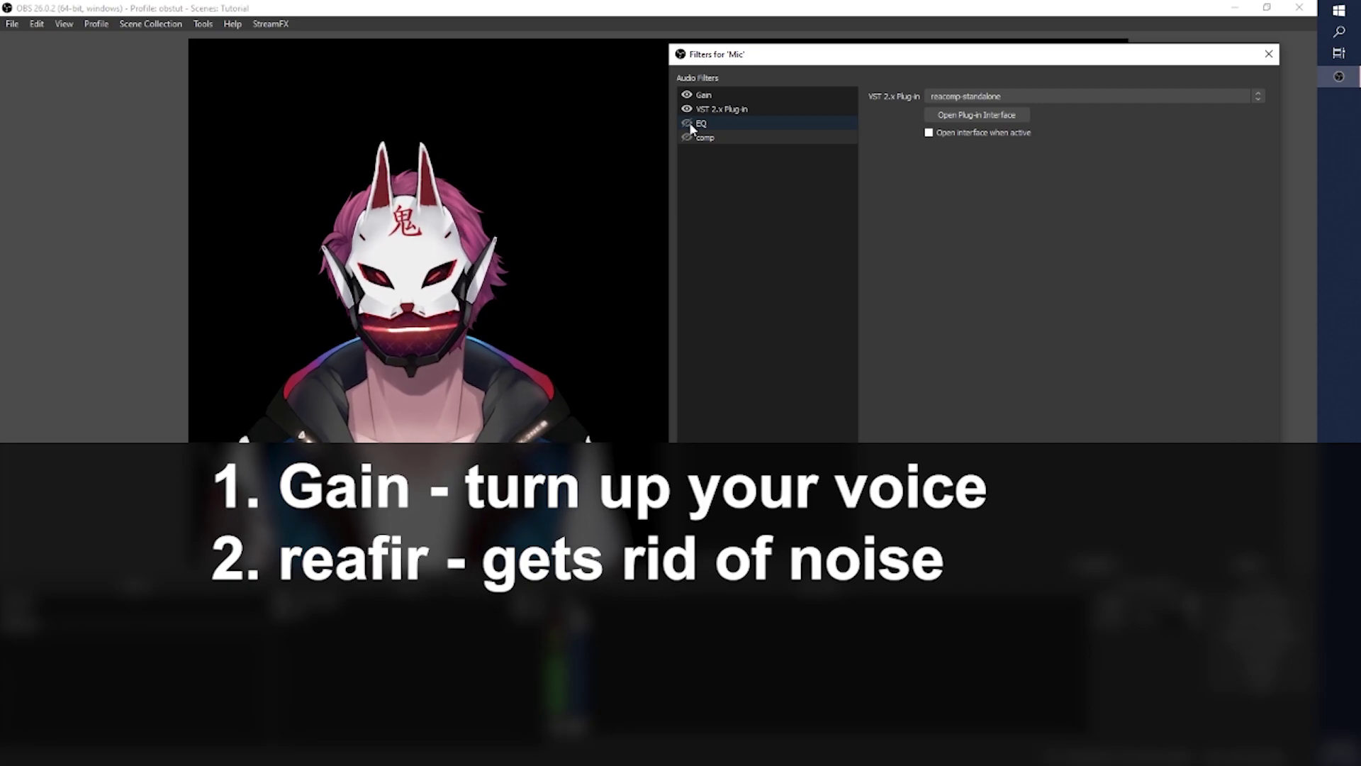
left_click(687, 125)
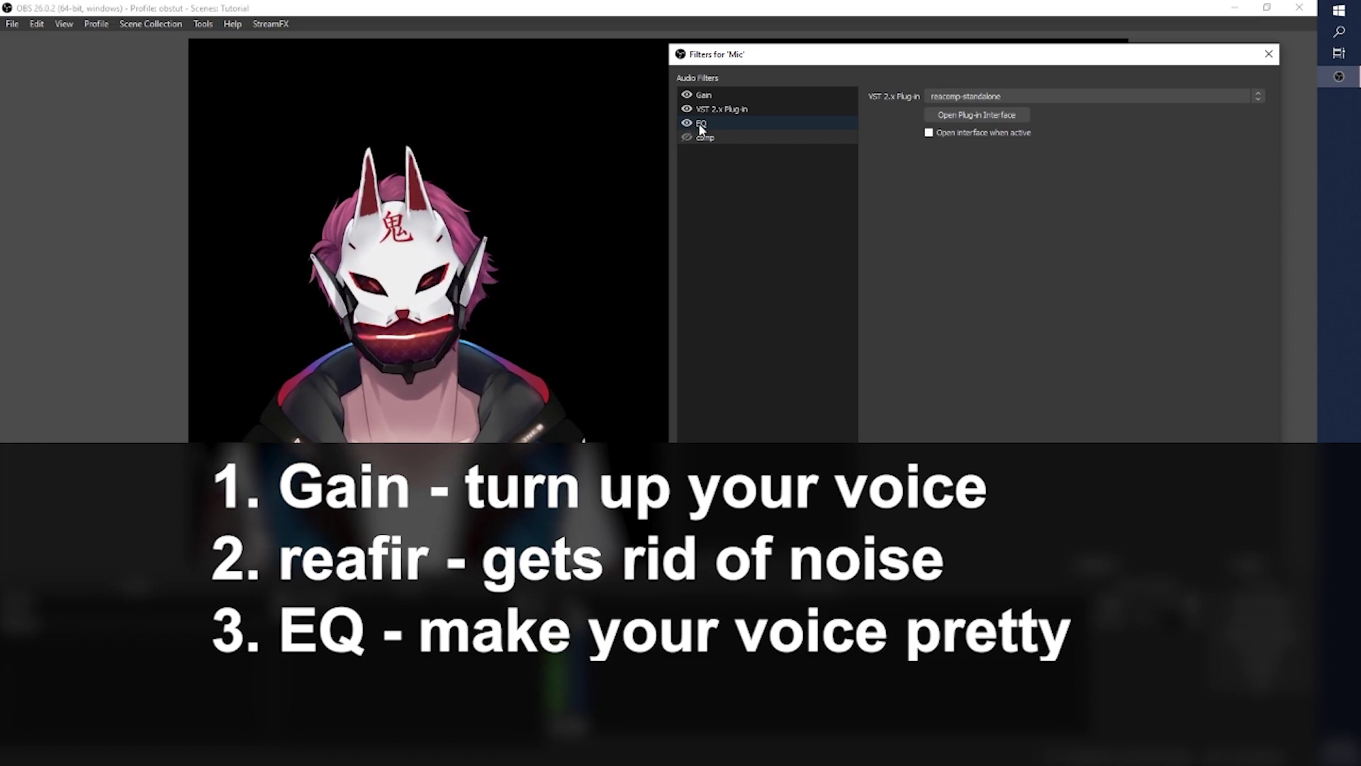
left_click(706, 139)
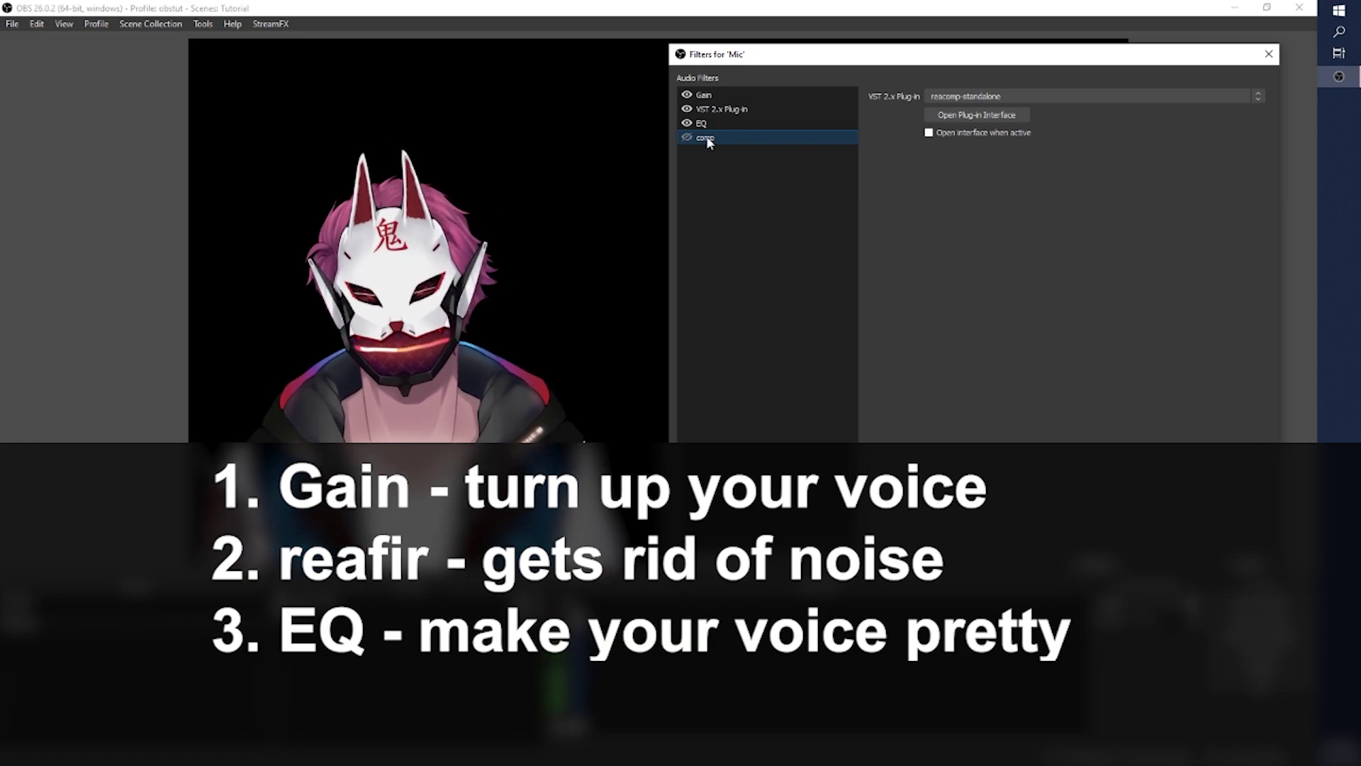
- Open the ReaFir interface of the VST 2.x Plug-in filter and move its window over the Filters dialog
left_click(714, 124)
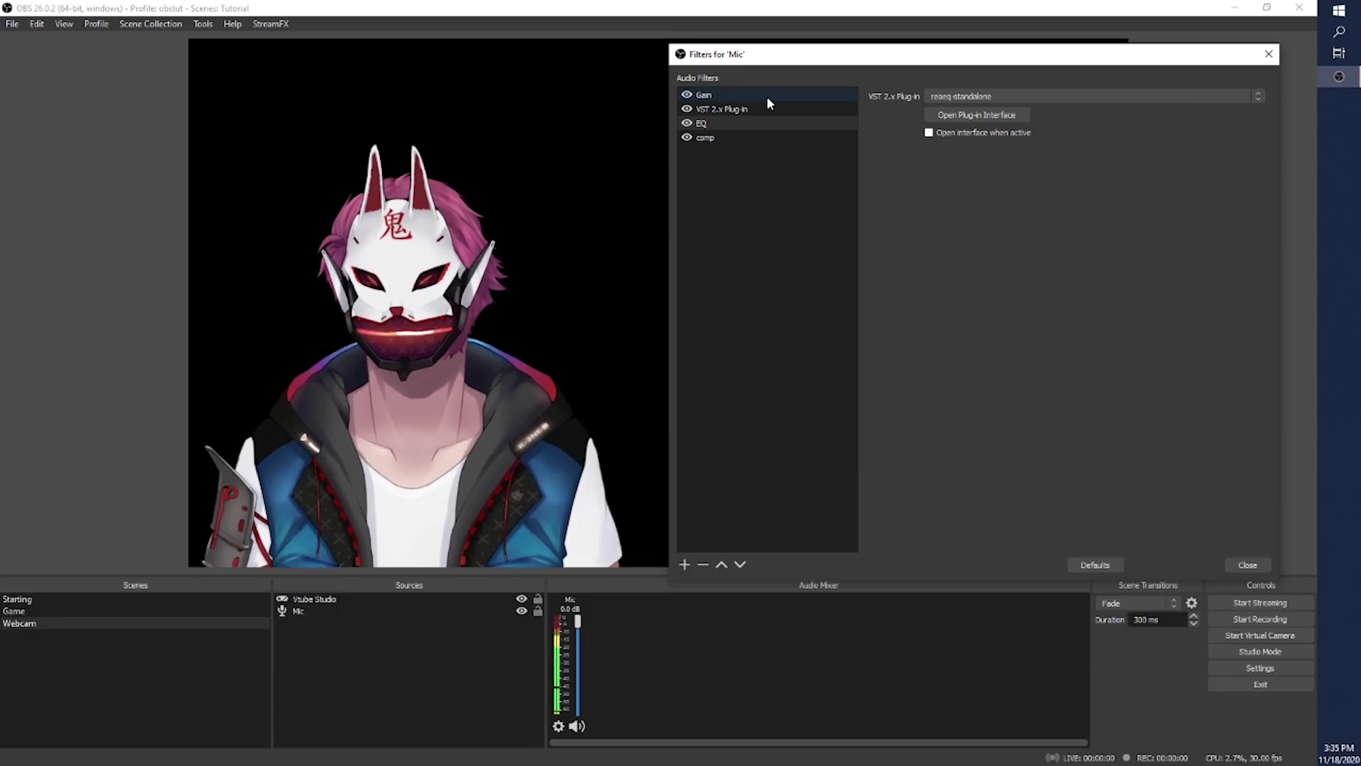
left_click(767, 97)
left_click(767, 108)
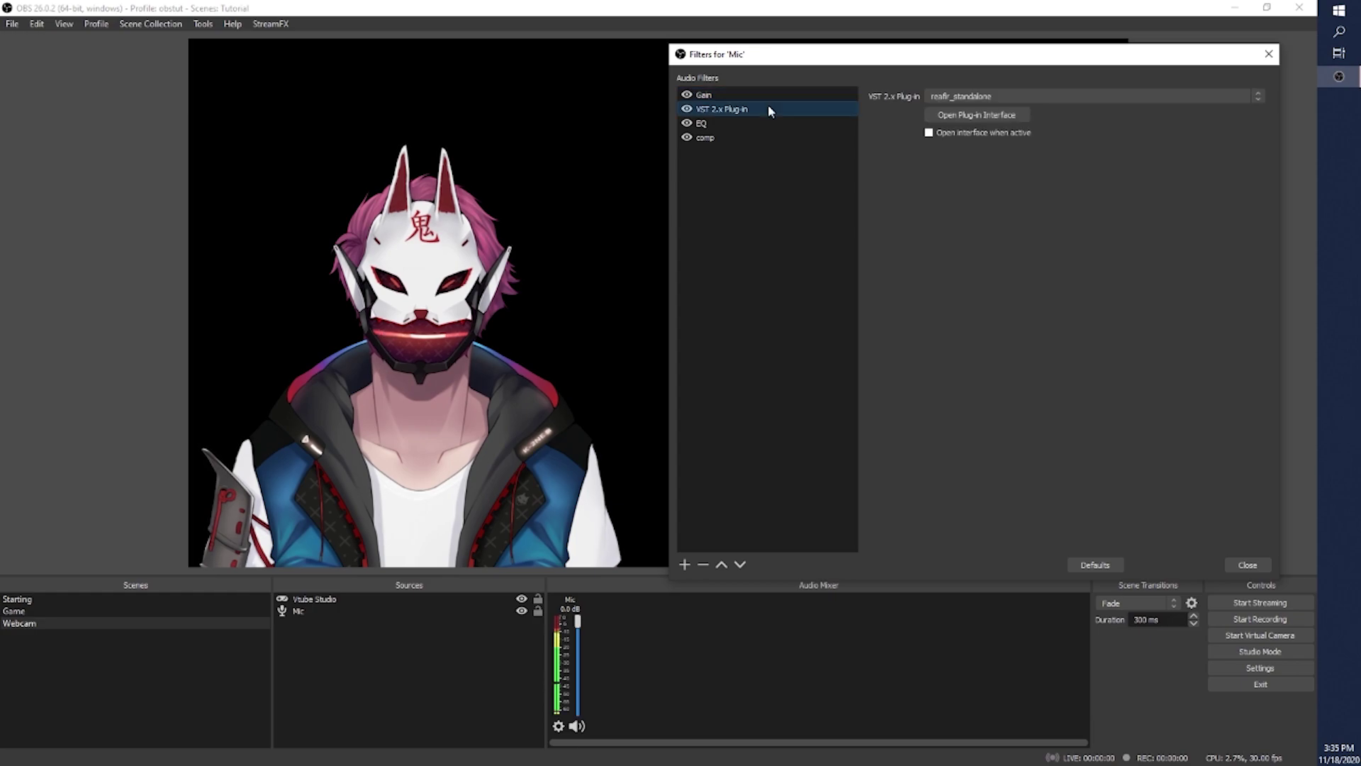
left_click(961, 117)
left_click_drag(776, 176, 974, 176)
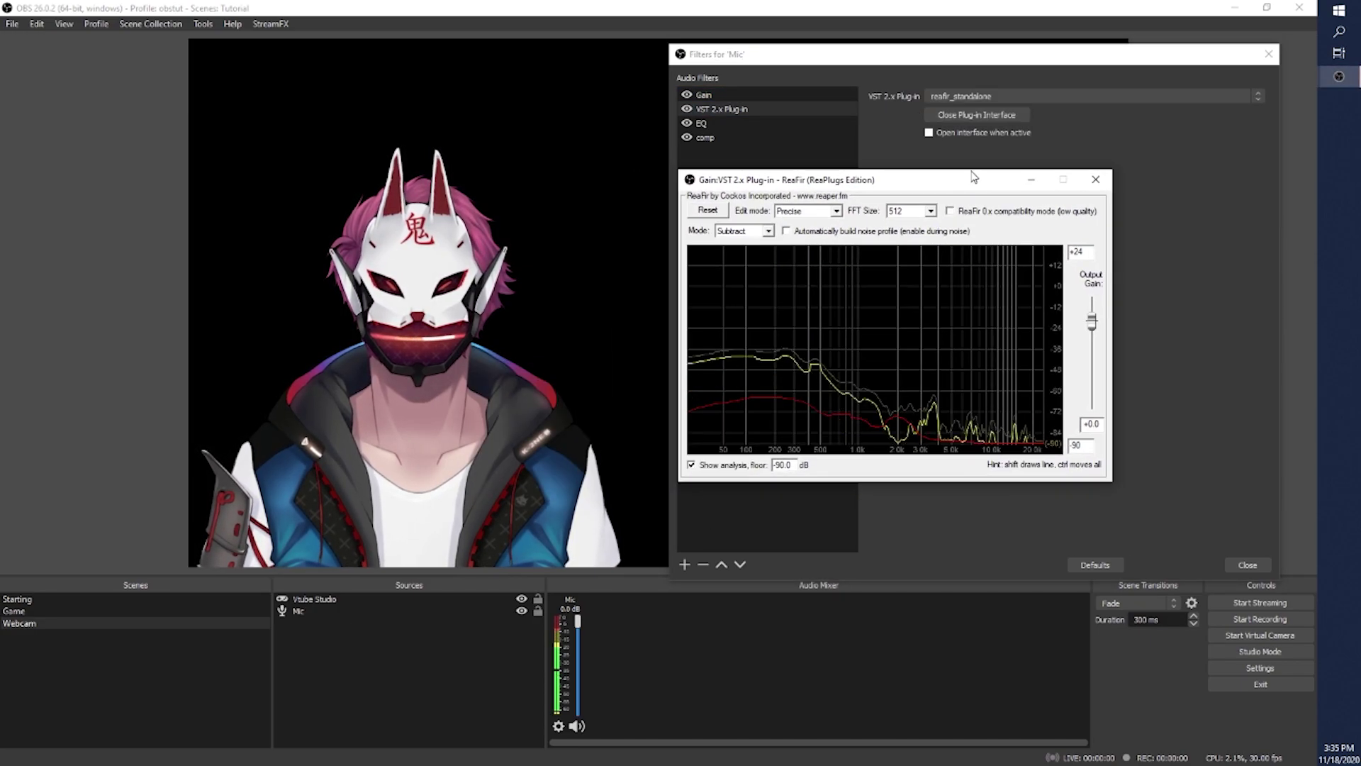
- Set ReaFir's FFT size to 1024 and close both the plug-in interface and the microphone's filters
left_click(913, 211)
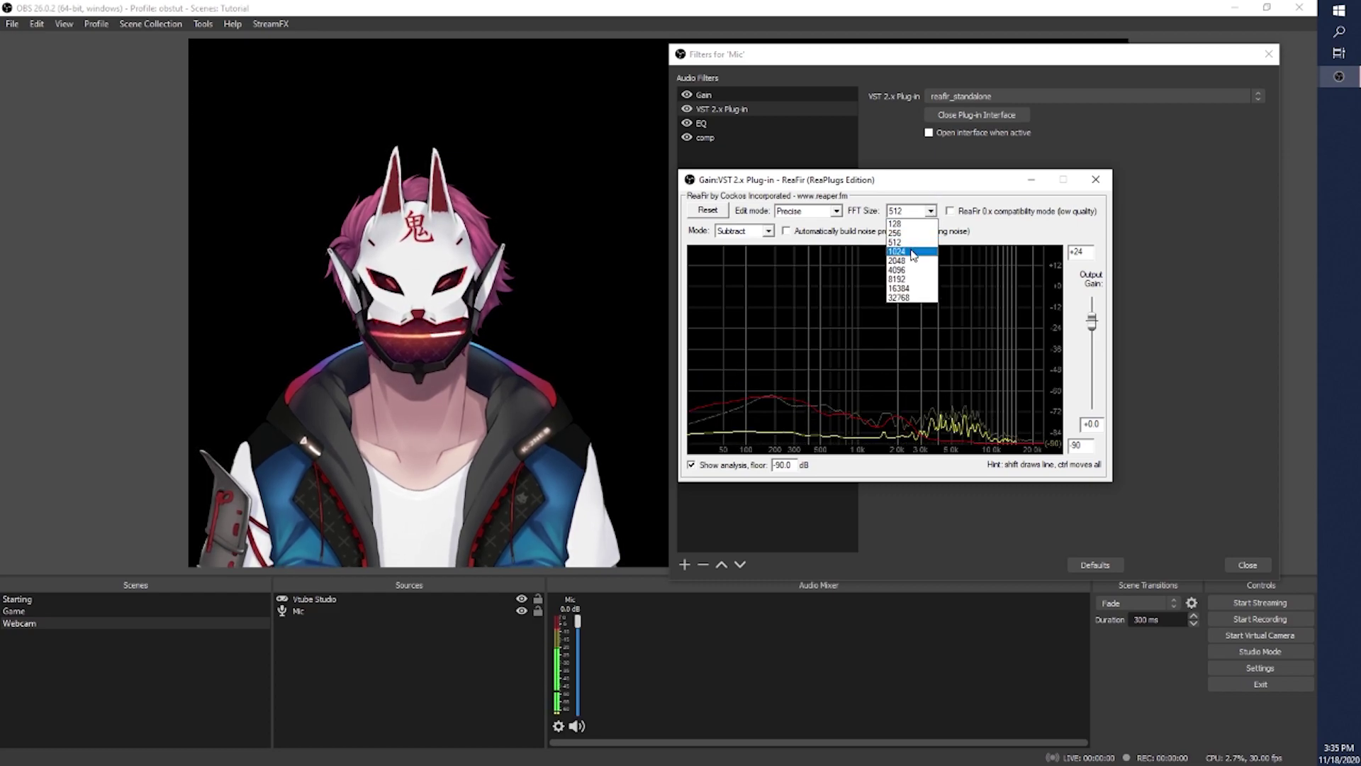
left_click(947, 194)
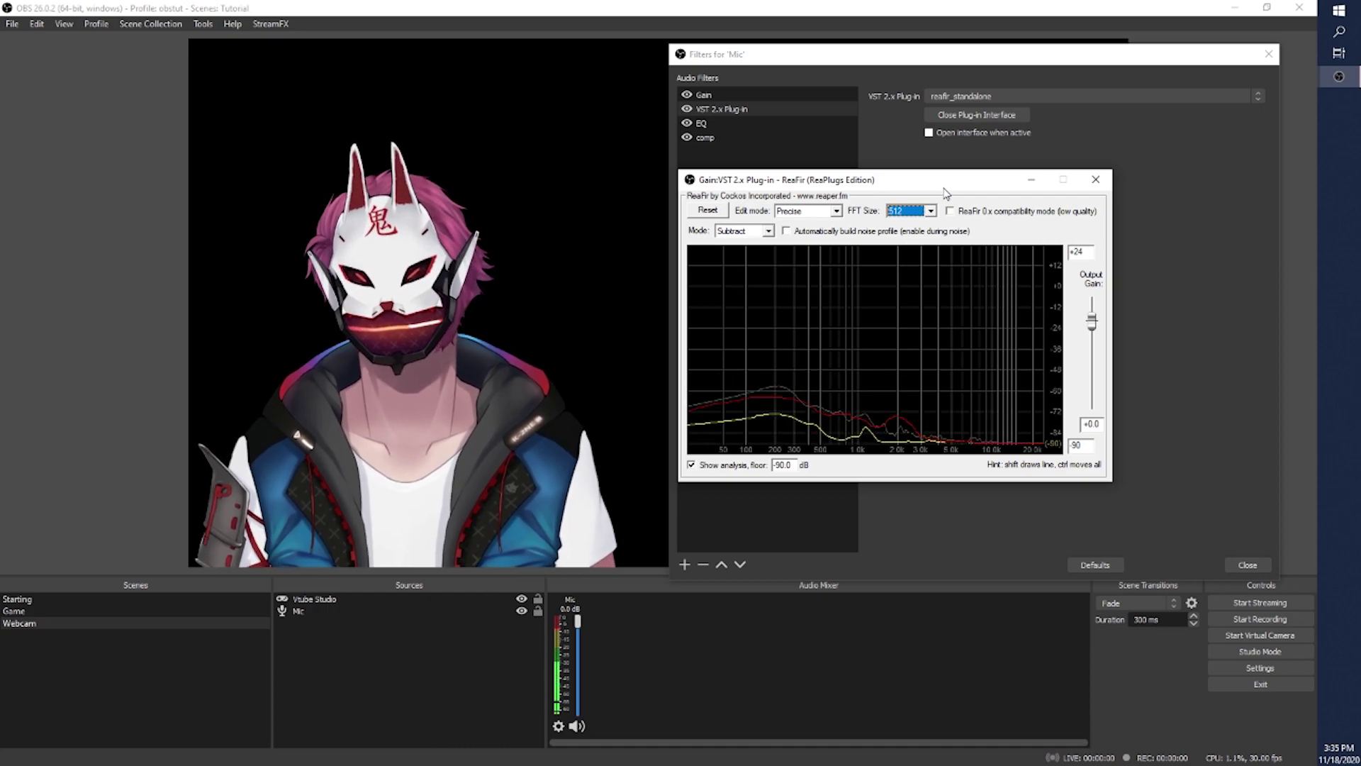
left_click(930, 210)
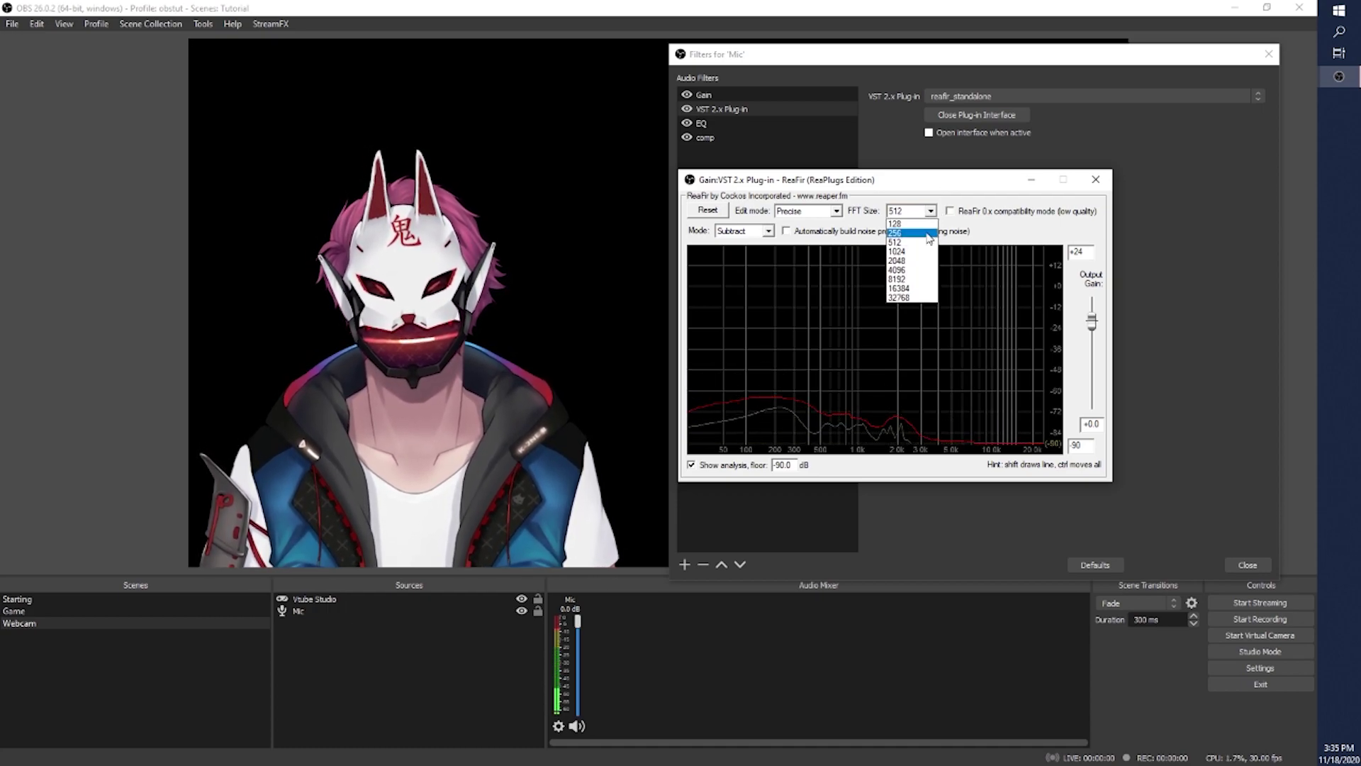
left_click(922, 251)
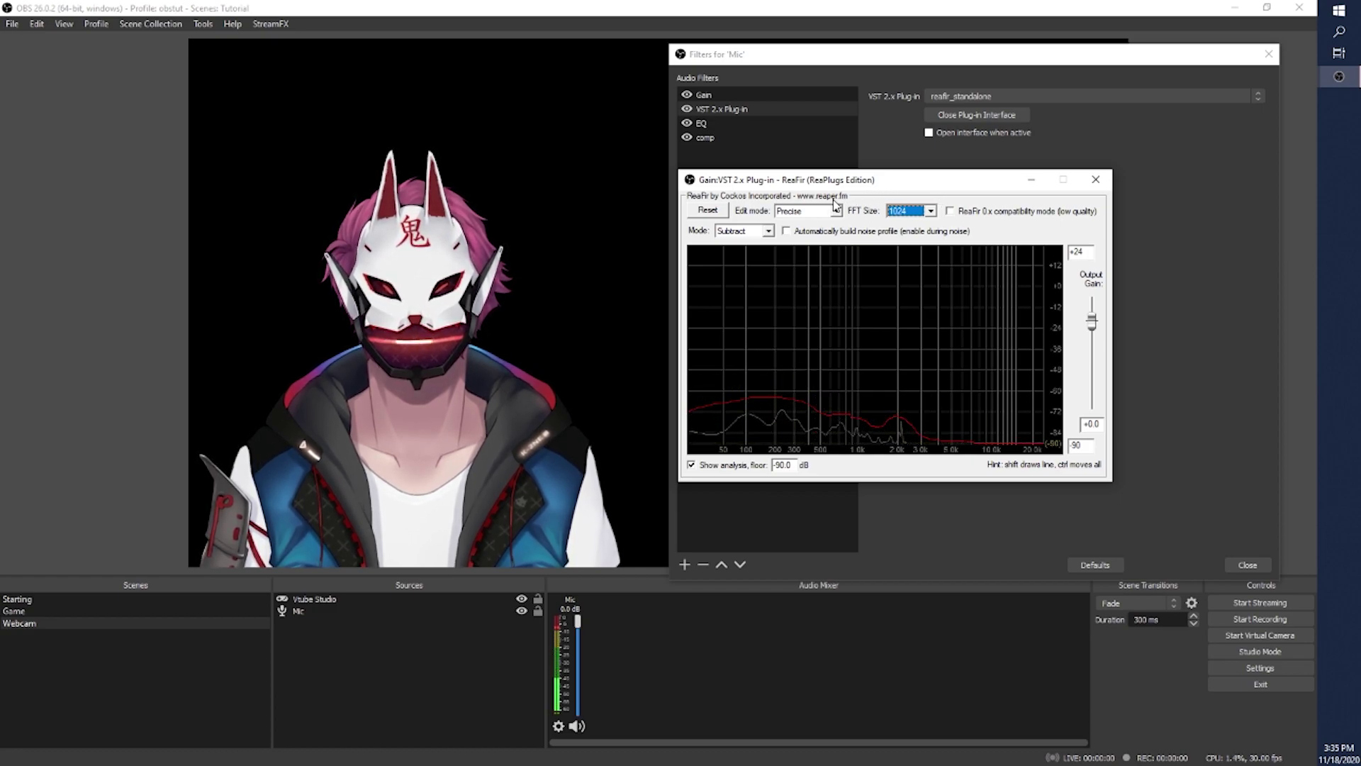
left_click(930, 210)
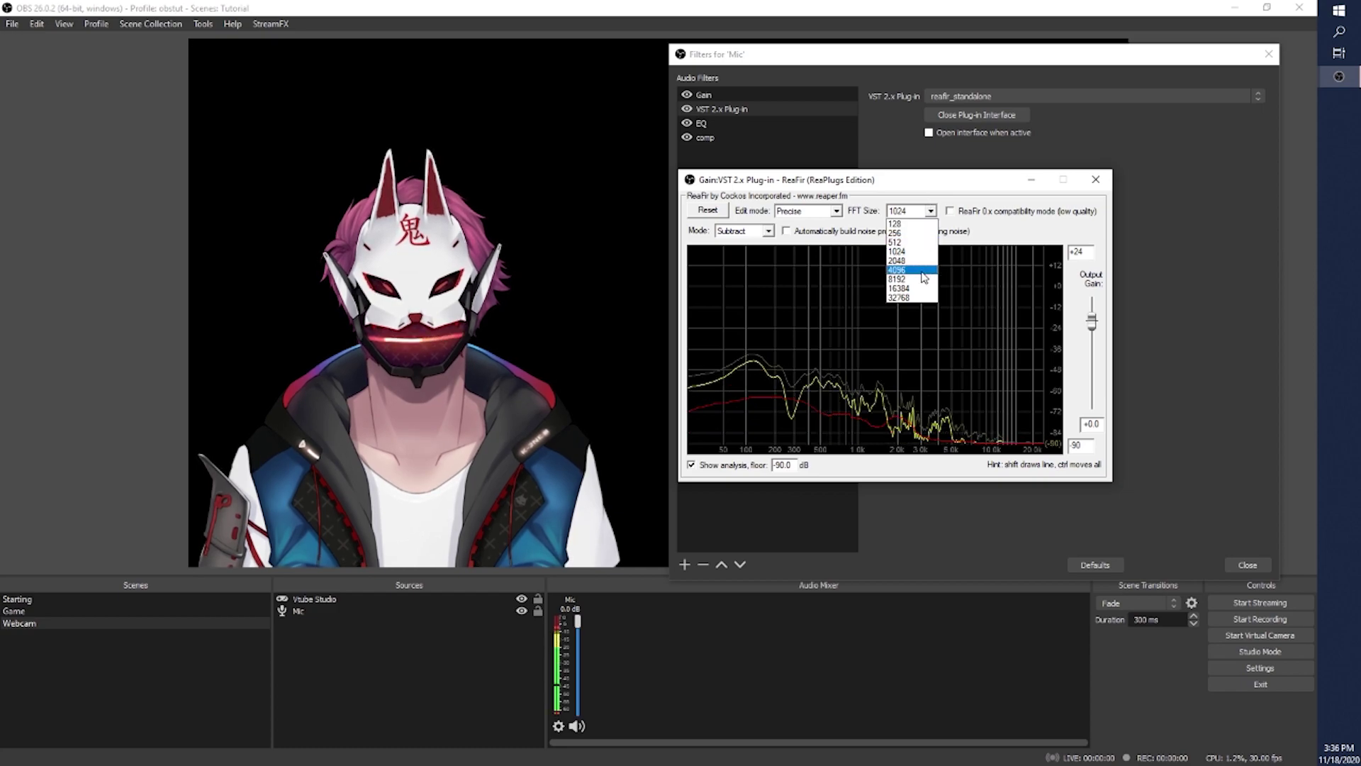
left_click(937, 184)
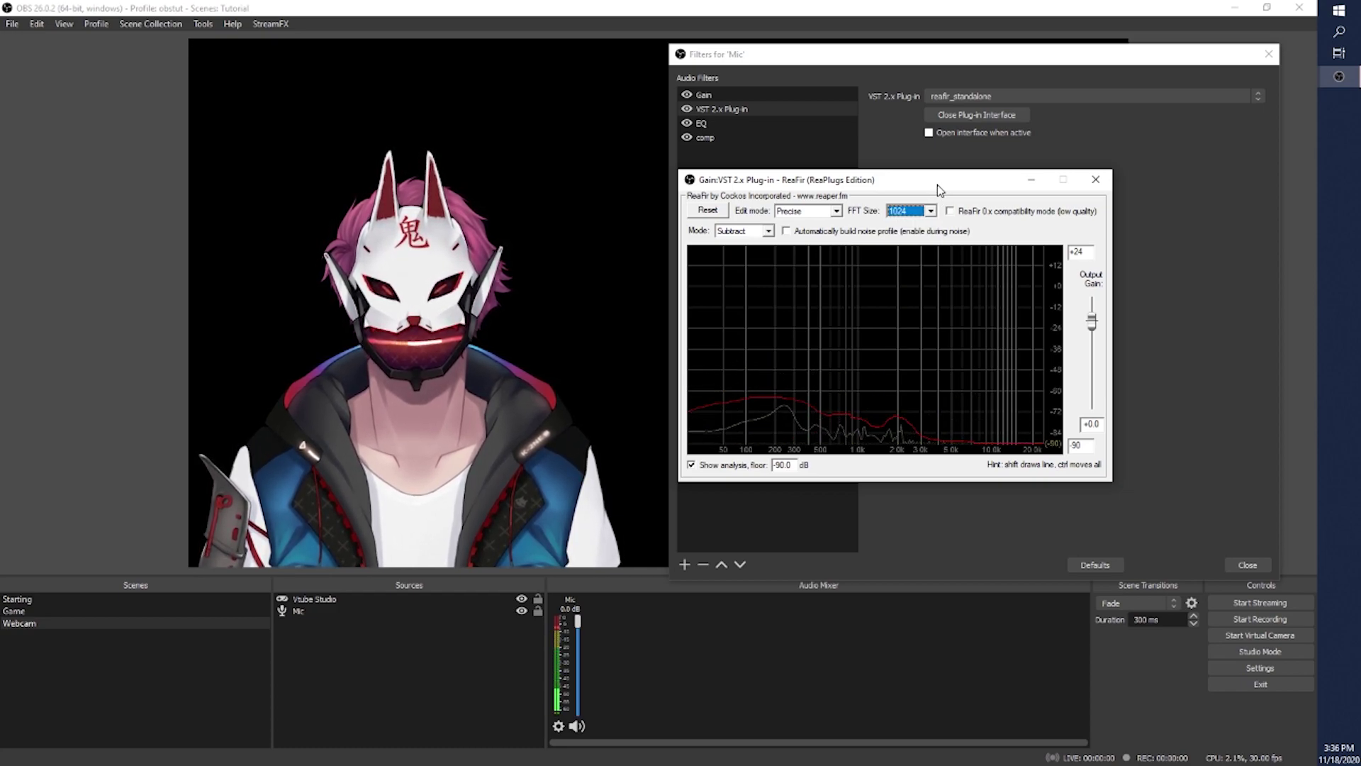
left_click(1095, 180)
left_click(1248, 565)
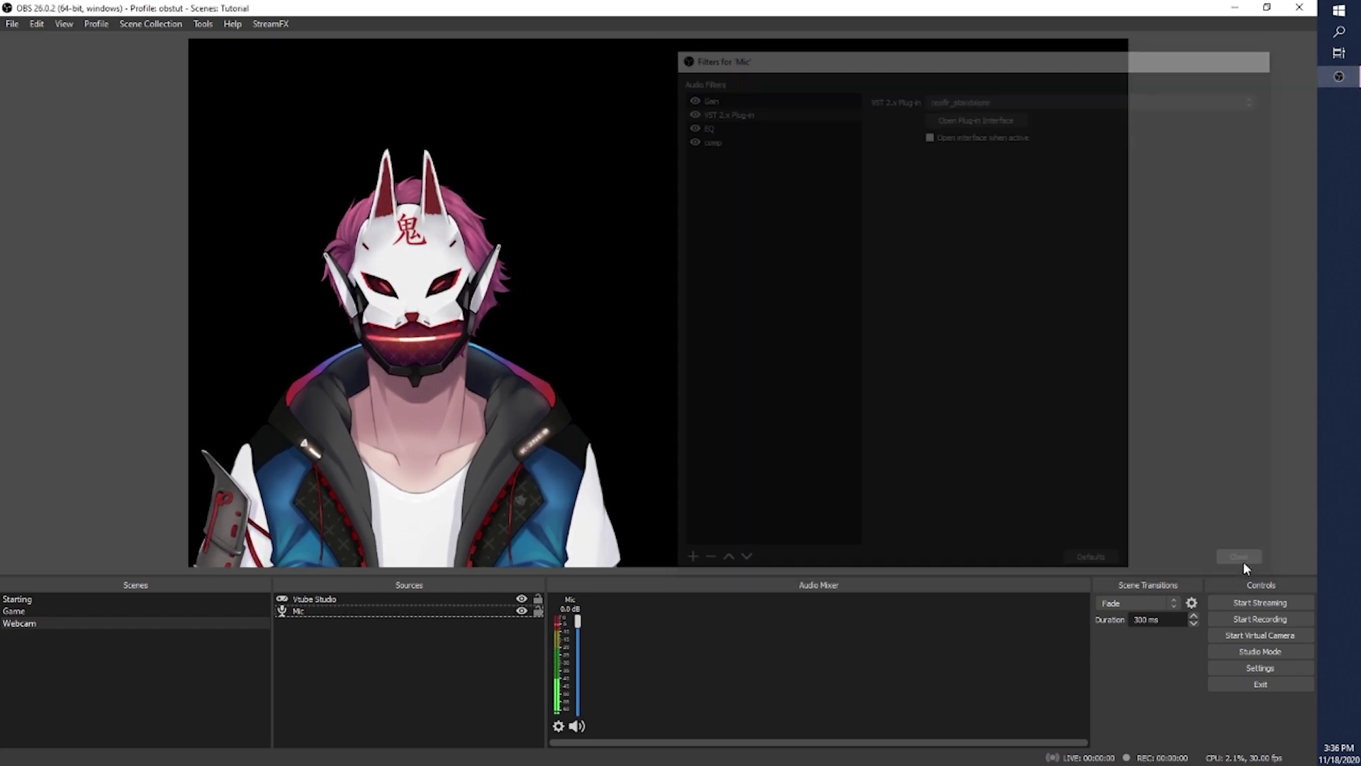
- Move the Vtube Studio source so it fills the canvas with the avatar centred, and deselect it
left_click(695, 418)
left_click_drag(695, 418, 735, 404)
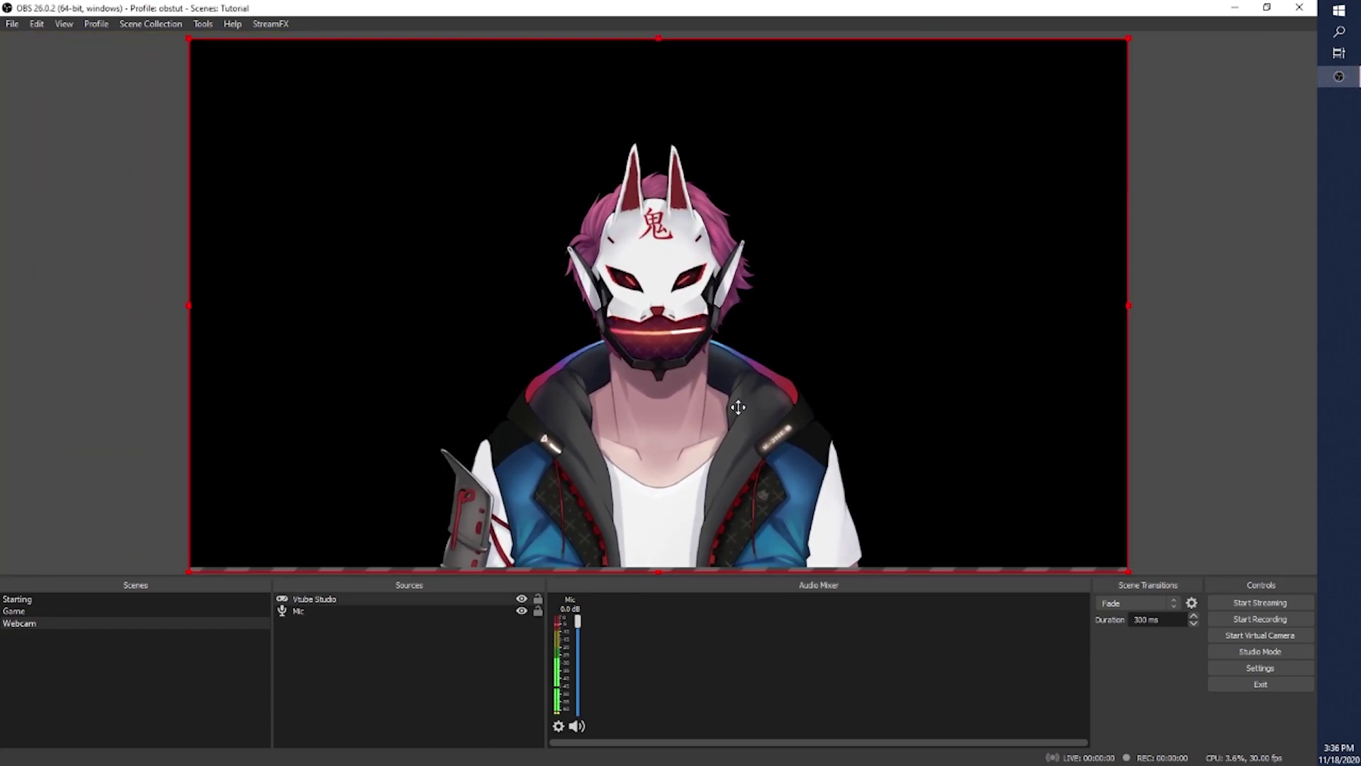
left_click(1174, 345)
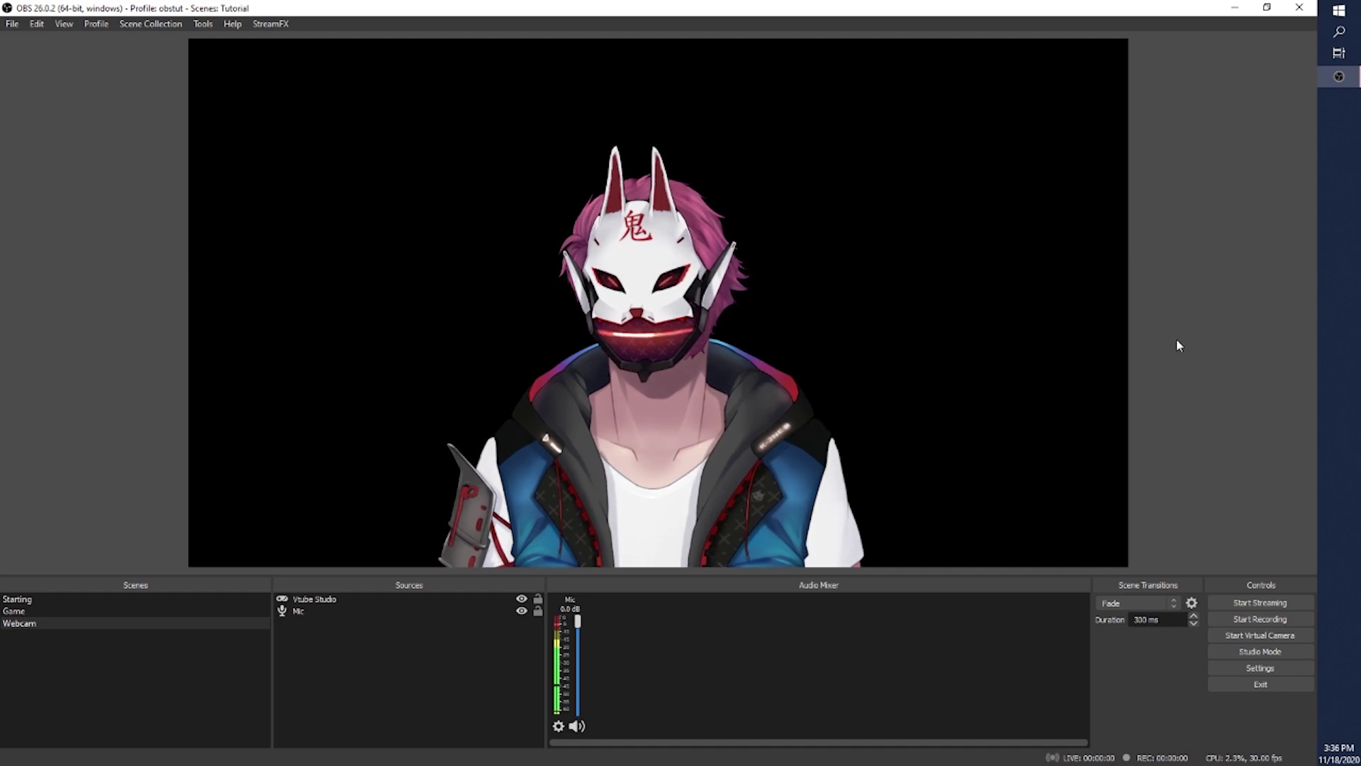